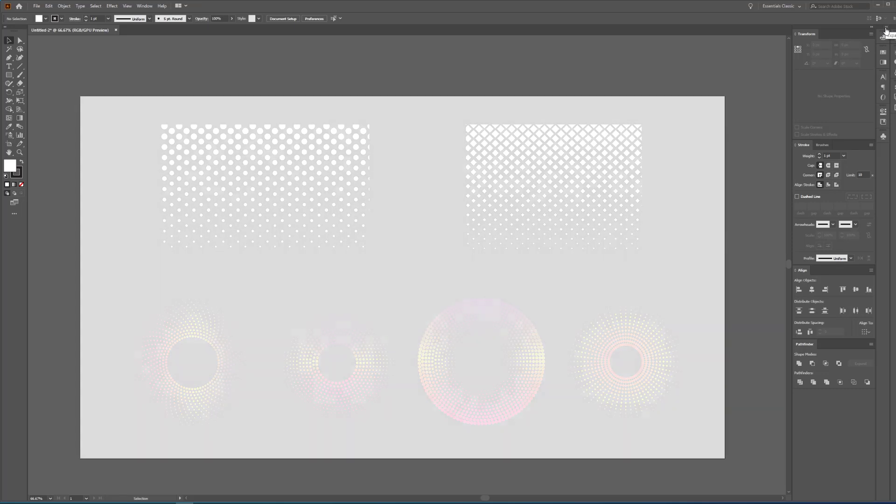
Expand the right panel dock to show the Color, Swatches, Character and Symbols panels
click(886, 30)
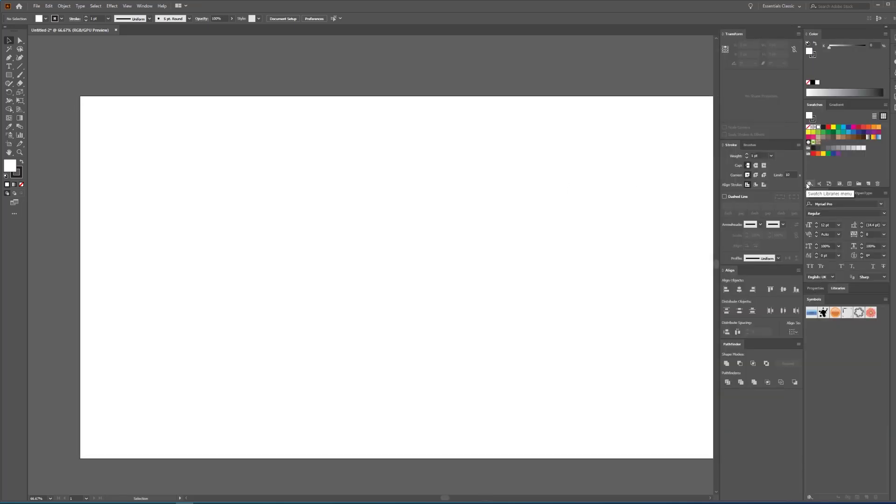
Open the Basic Graphics_Dots swatch library as an enlarged floating panel near the top
click(809, 185)
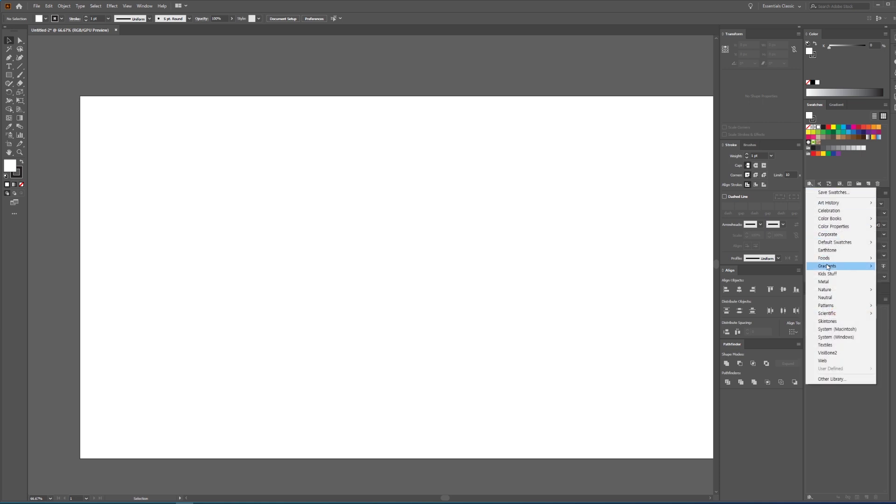
mouse_move(827, 305)
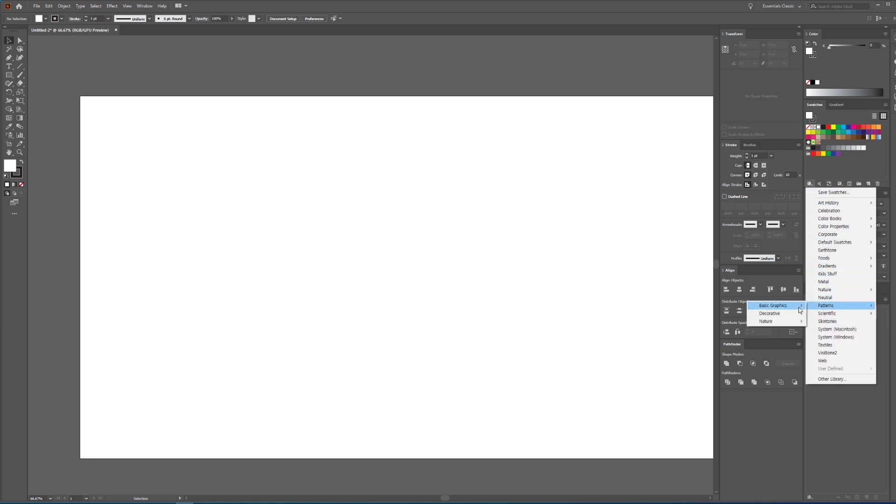
mouse_move(774, 305)
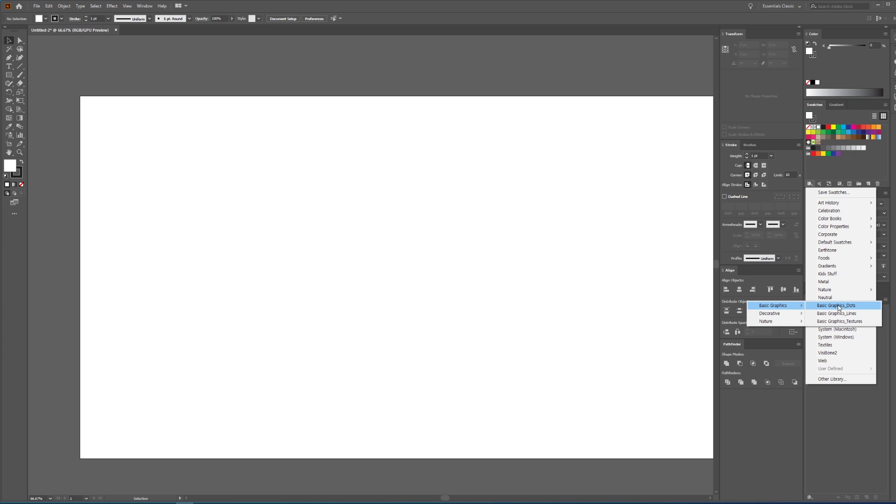
click(839, 308)
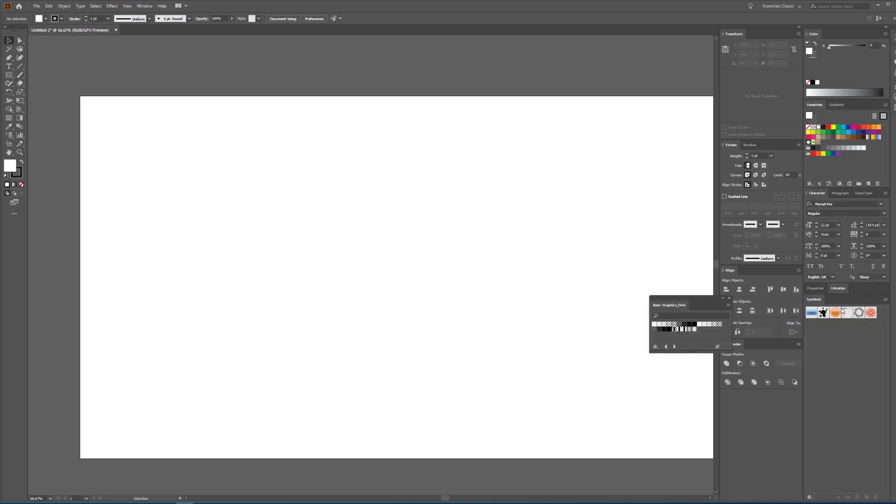
drag(676, 300, 619, 199)
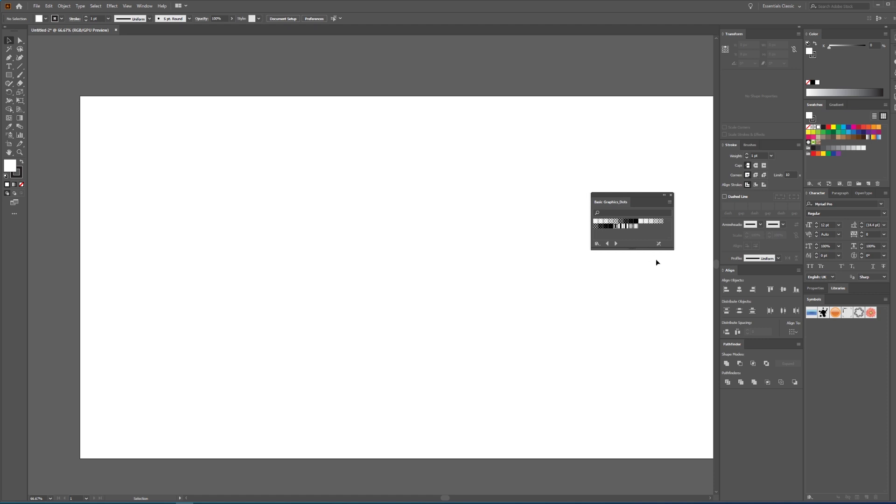
drag(674, 250, 688, 293)
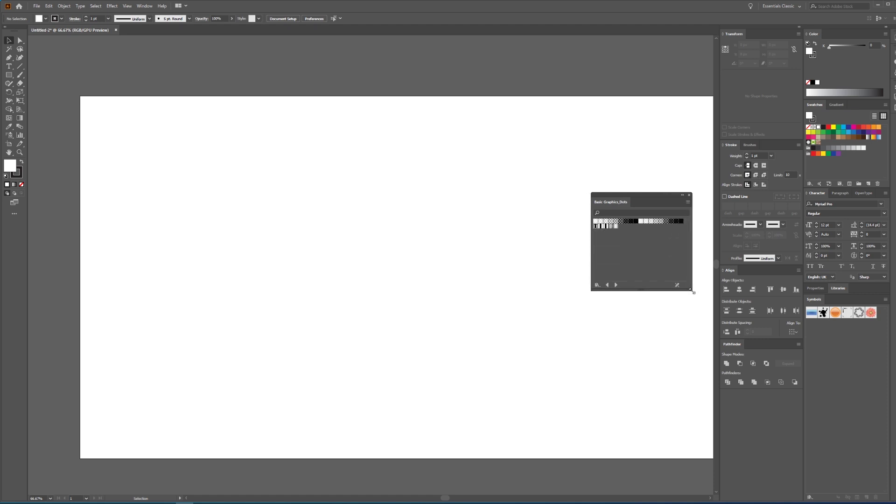
drag(636, 195, 647, 84)
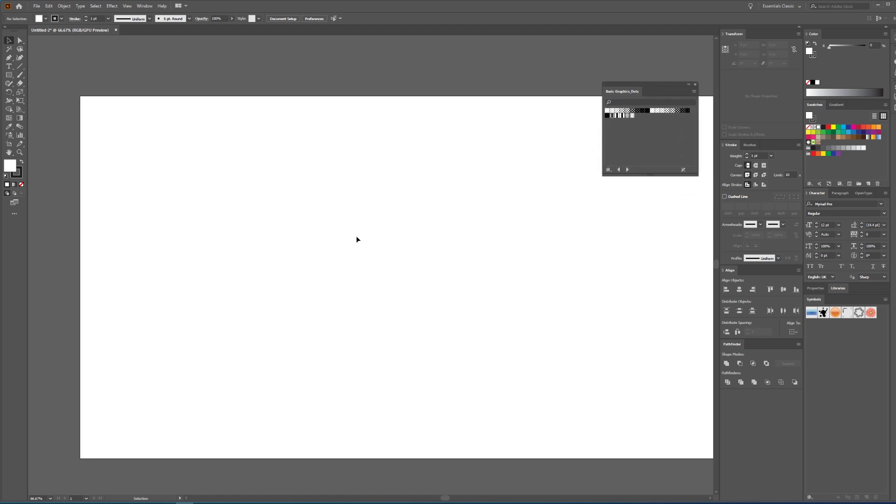
key(m)
drag(80, 95, 150, 166)
key(v)
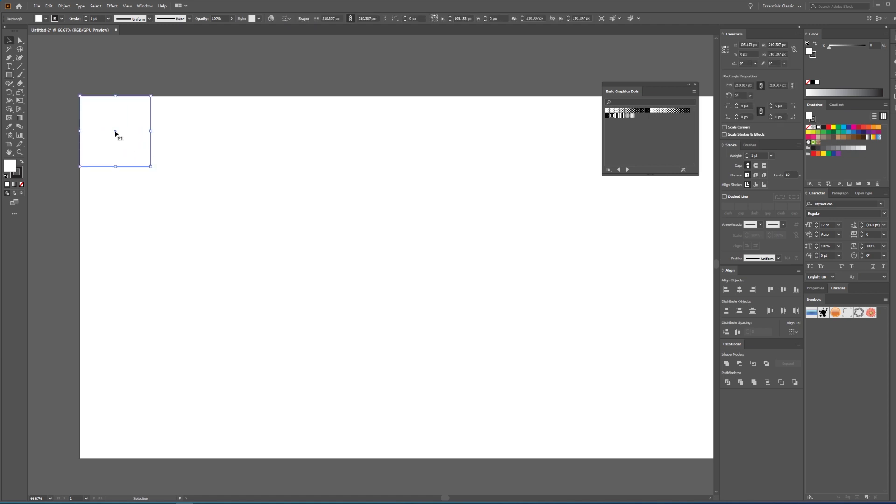
drag(115, 132, 186, 132)
key(ctrl+d)
key(ctrl+d)
key(ctrl+d)
click(622, 112)
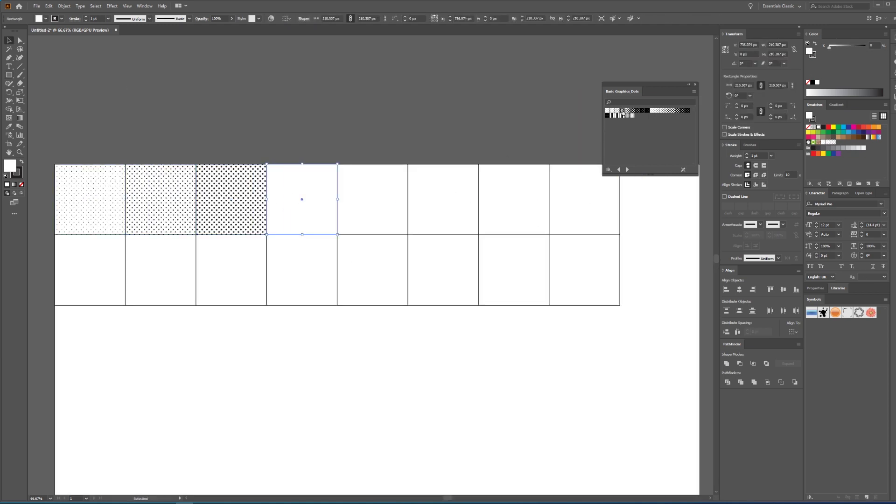
drag(137, 206, 129, 281)
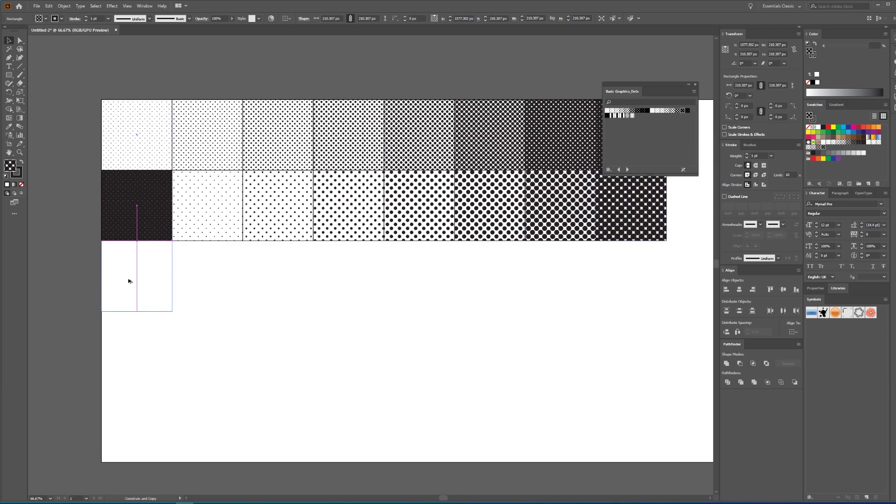
key(ctrl+d)
click(609, 115)
key(ctrl+d)
key(ctrl+d)
click(628, 115)
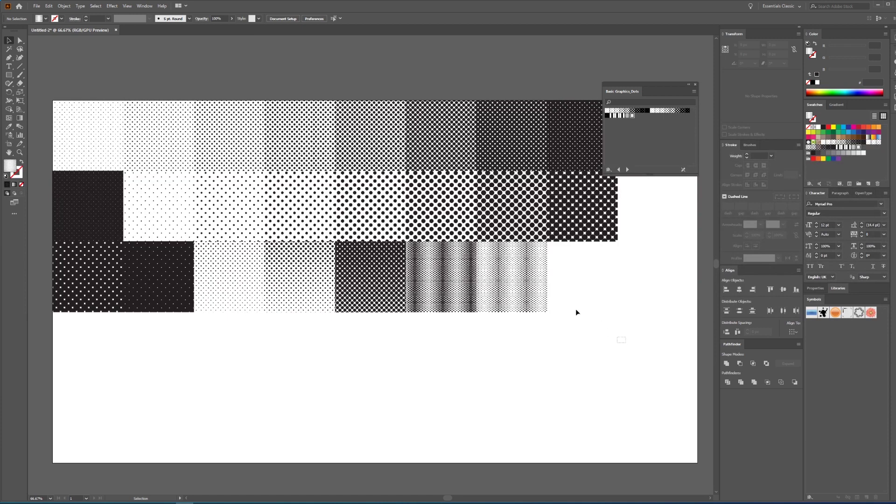
drag(605, 342, 53, 103)
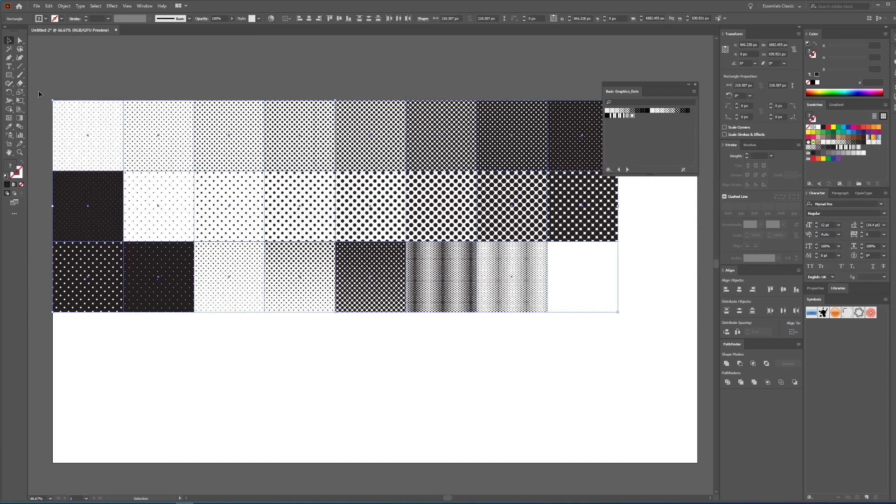
key(Delete)
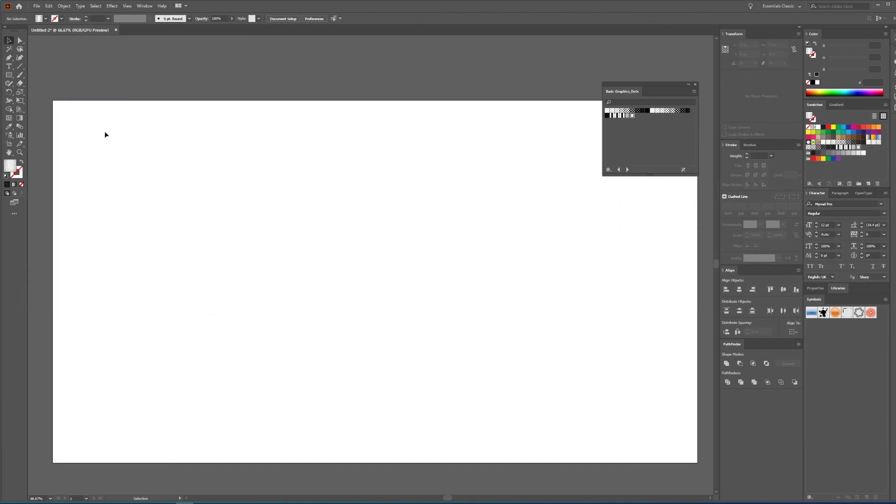
Draw a 499 px square with default fill and stroke at the artboard's top-left corner
key(d)
key(m)
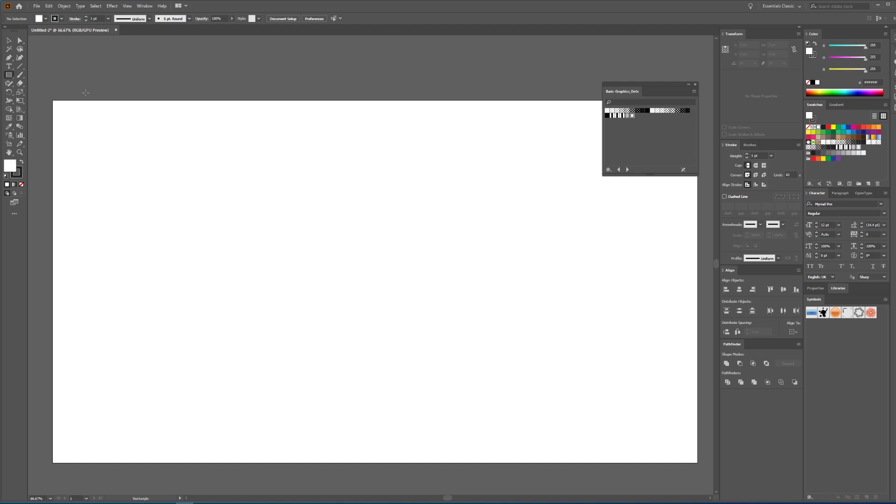
drag(53, 100, 236, 261)
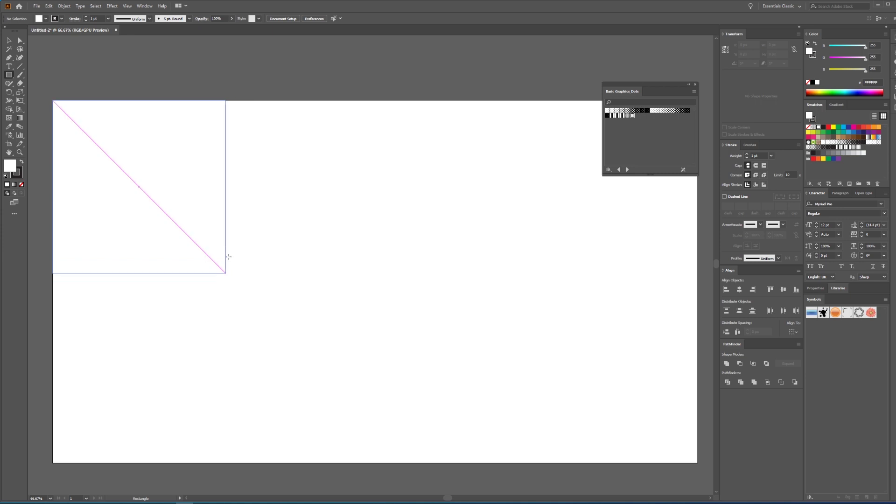
drag(236, 262, 220, 267)
Fill the square with a vertical gradient running dark at top to white at bottom
key(period)
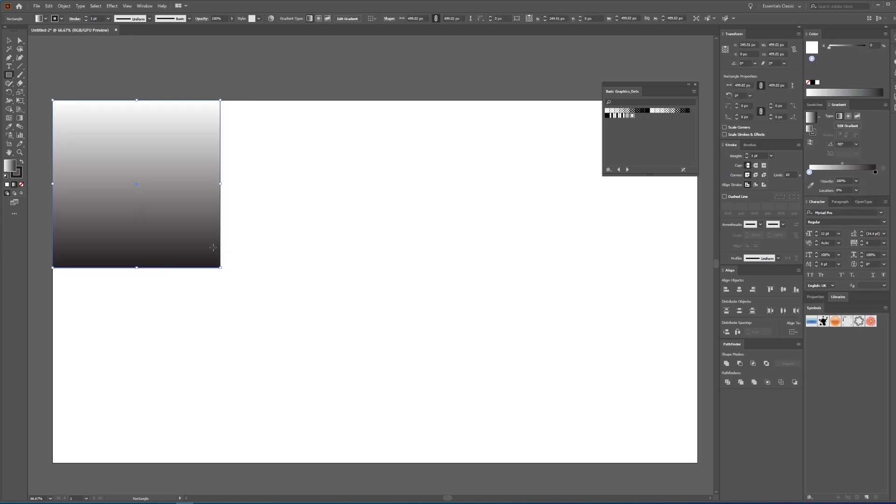
key(g)
drag(150, 100, 161, 264)
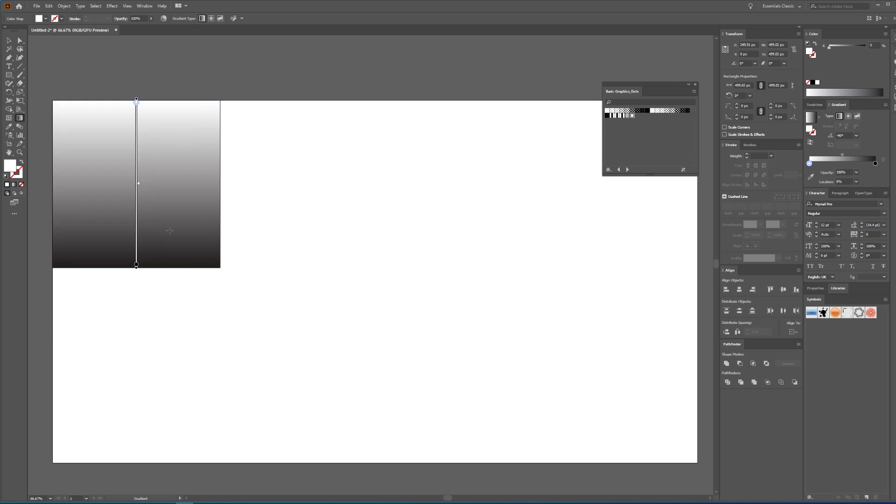
drag(159, 260, 156, 100)
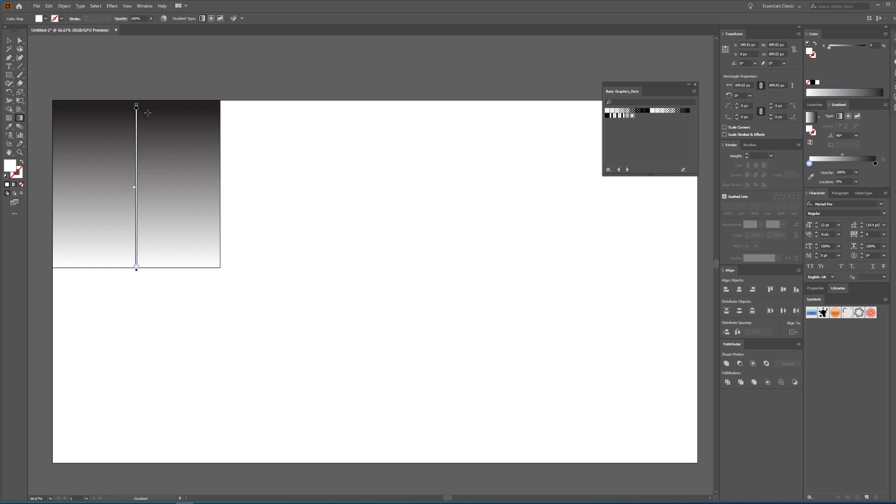
key(v)
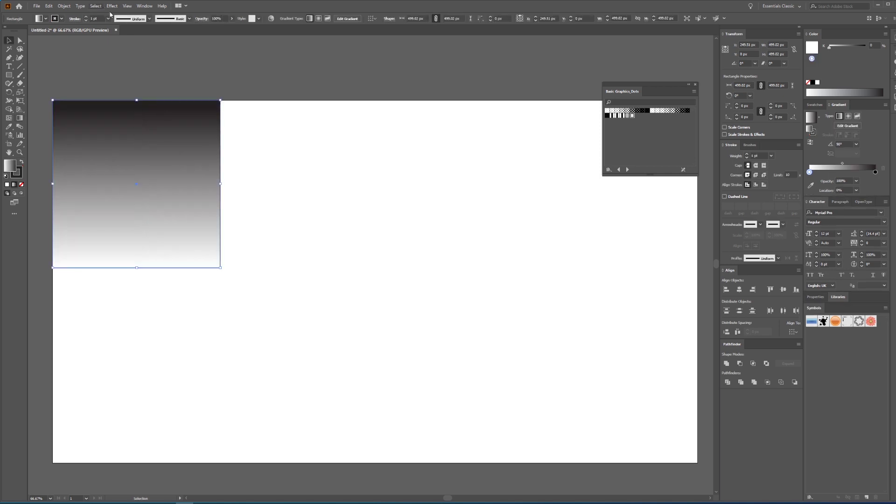
click(112, 6)
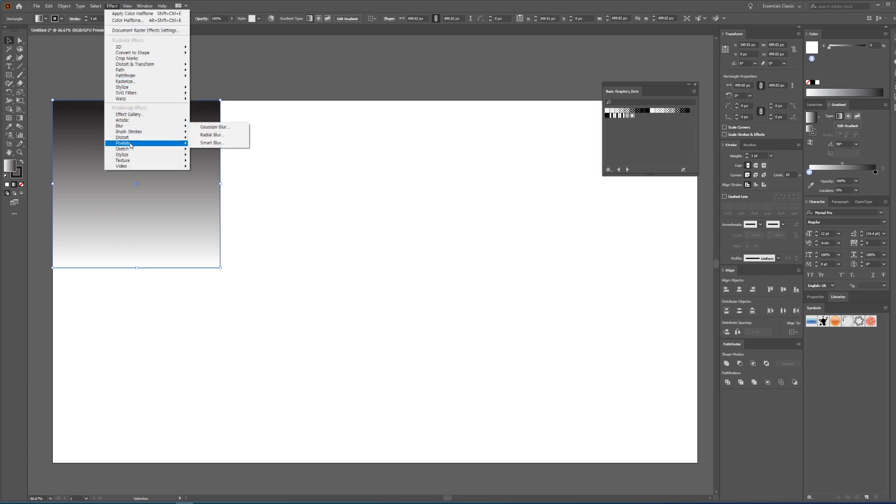
mouse_move(124, 143)
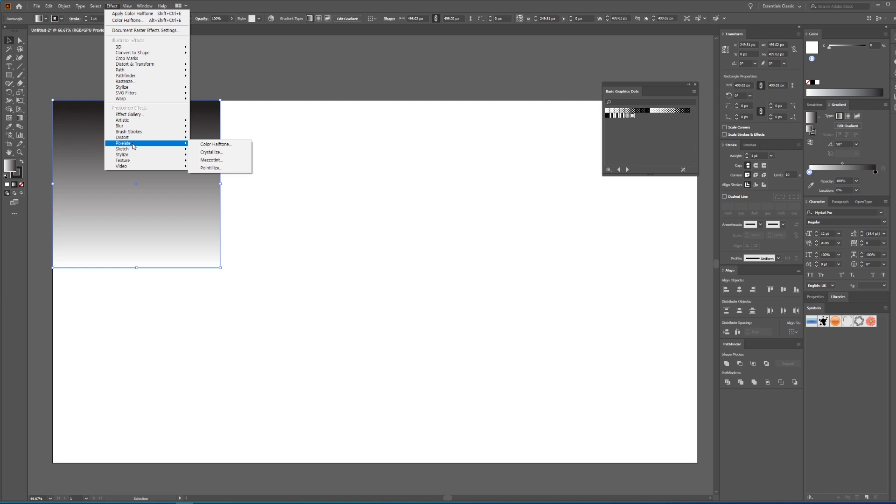
Apply Color Halftone with a 16-pixel maximum radius to the gradient square
click(219, 144)
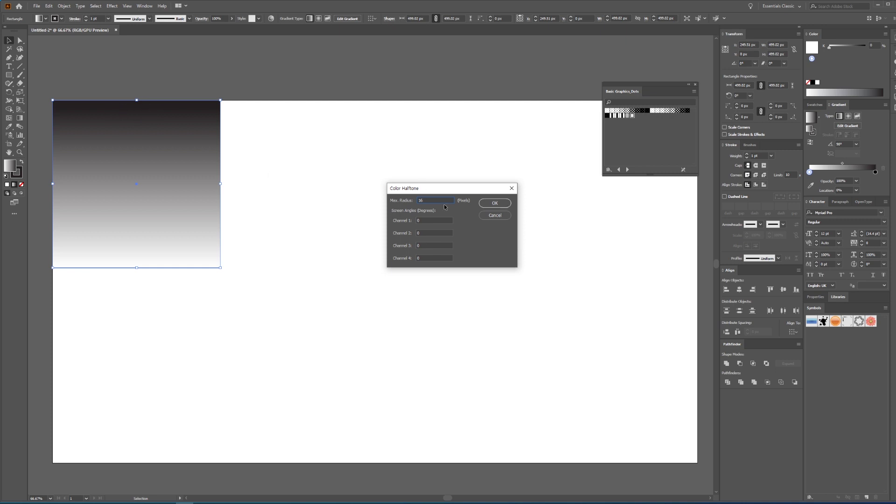
click(400, 201)
click(497, 205)
click(301, 240)
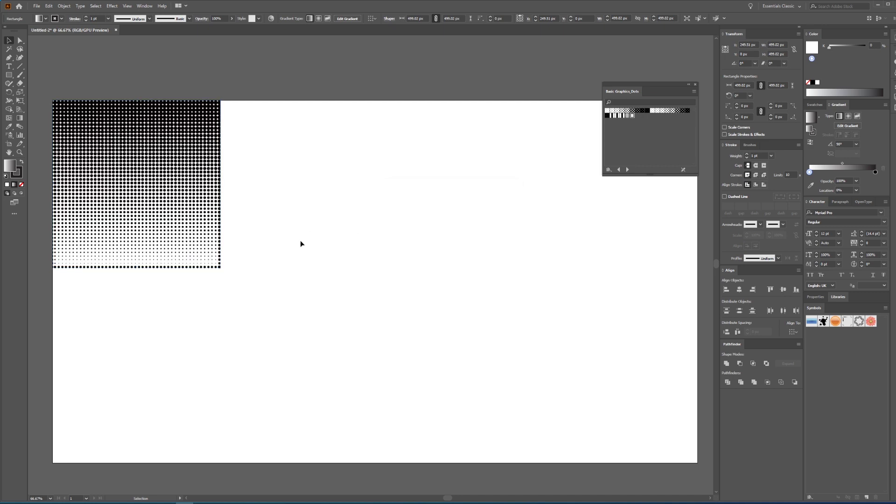
click(169, 251)
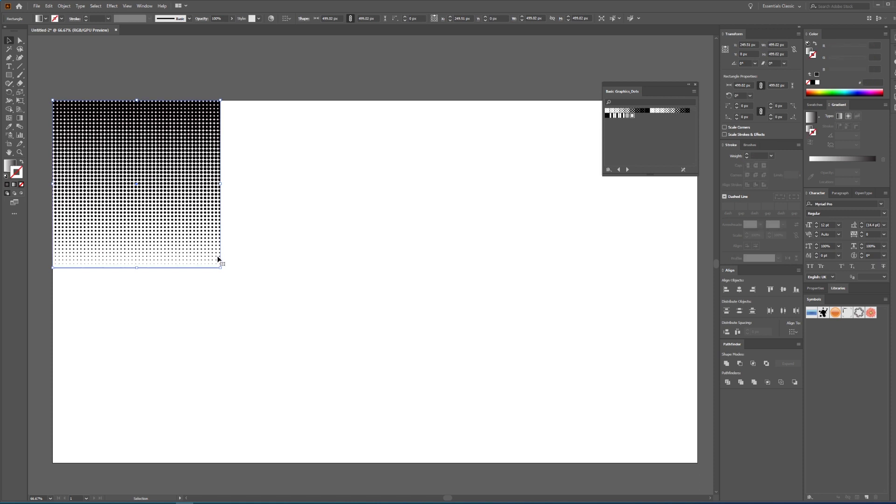
Copy the halftone square to the right and reset it to the plain dark-to-white gradient
click(275, 242)
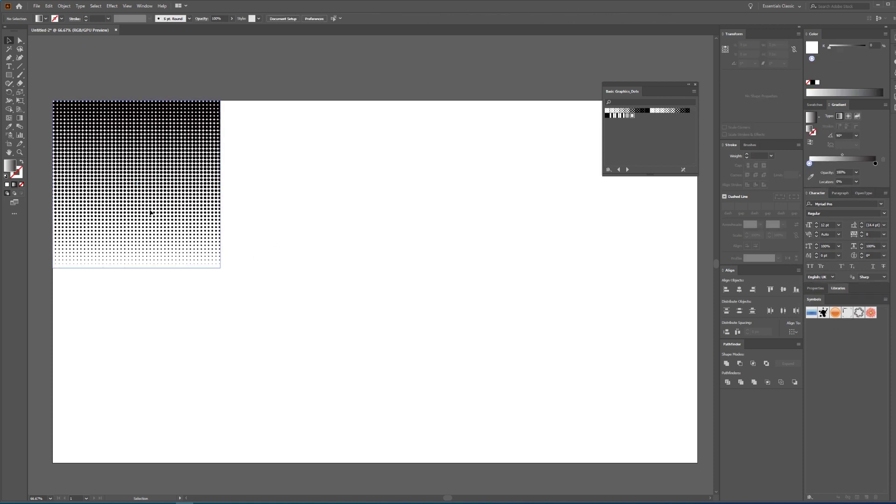
drag(130, 196, 328, 189)
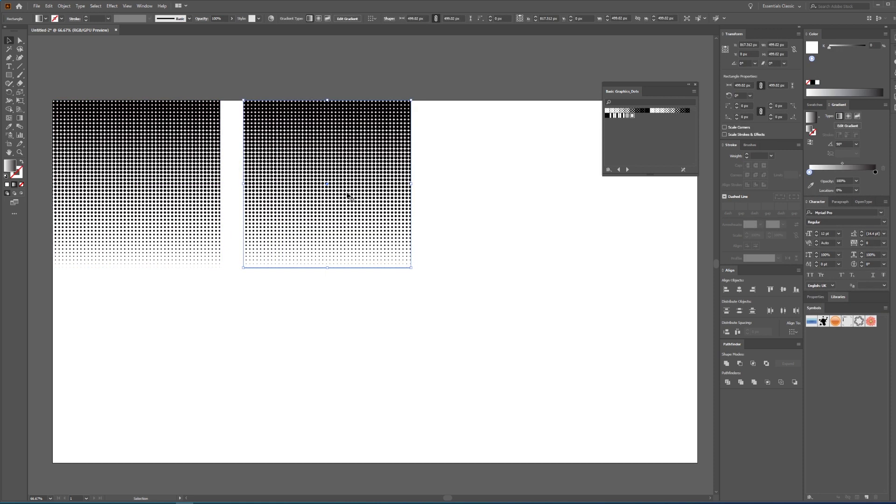
key(d)
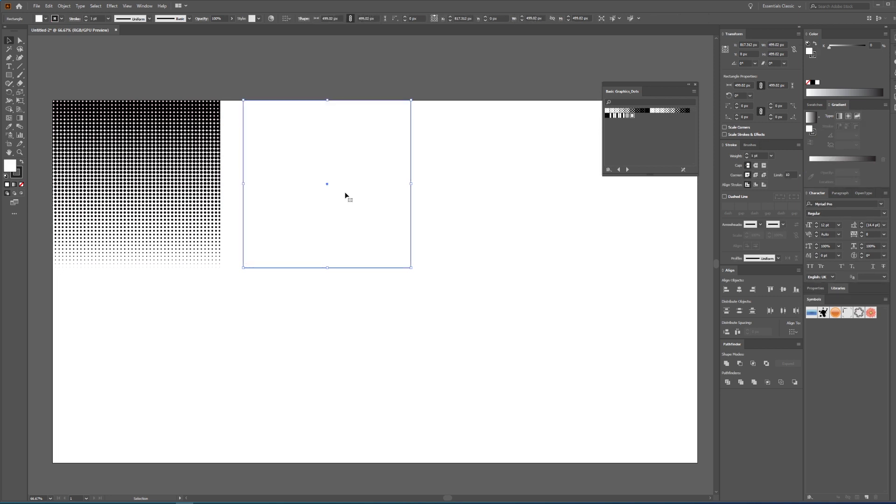
key(period)
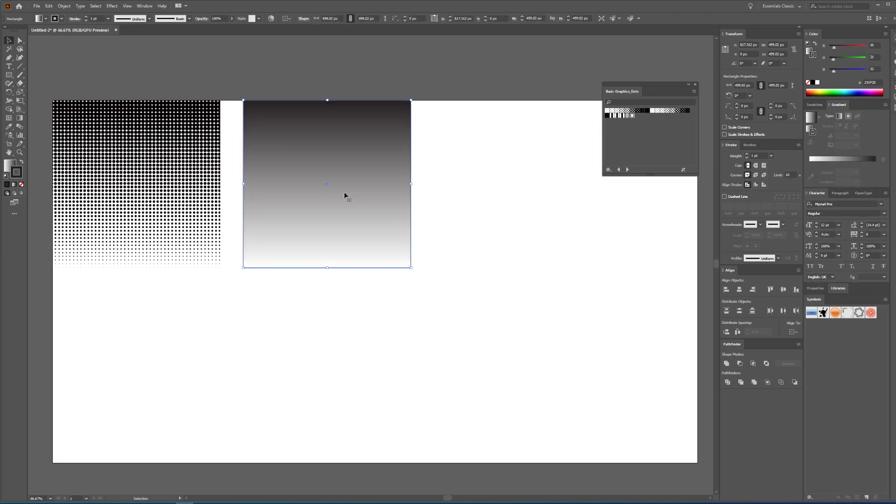
Apply Color Halftone with a 32-pixel maximum radius to the copied gradient square
click(110, 6)
mouse_move(124, 143)
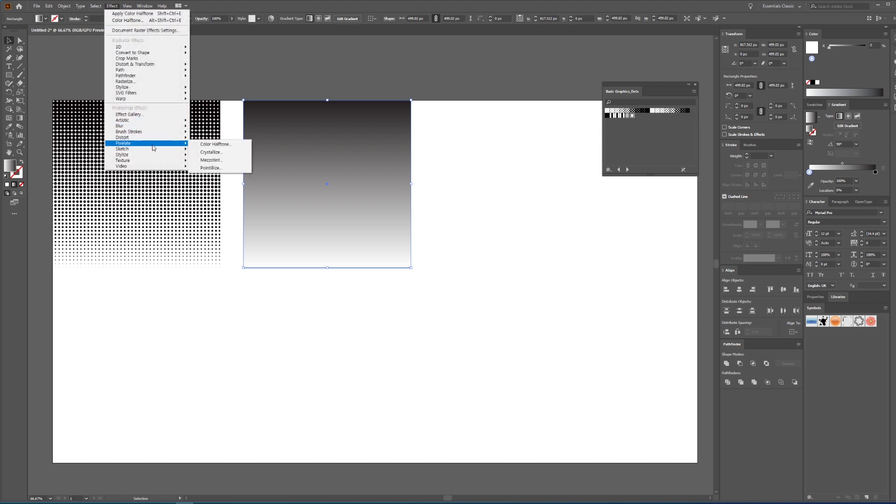
click(229, 146)
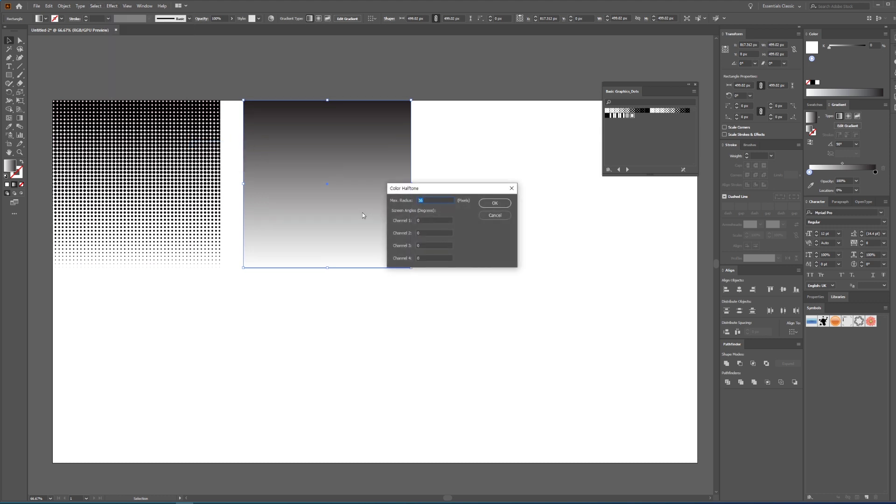
text(32)
click(493, 205)
click(495, 205)
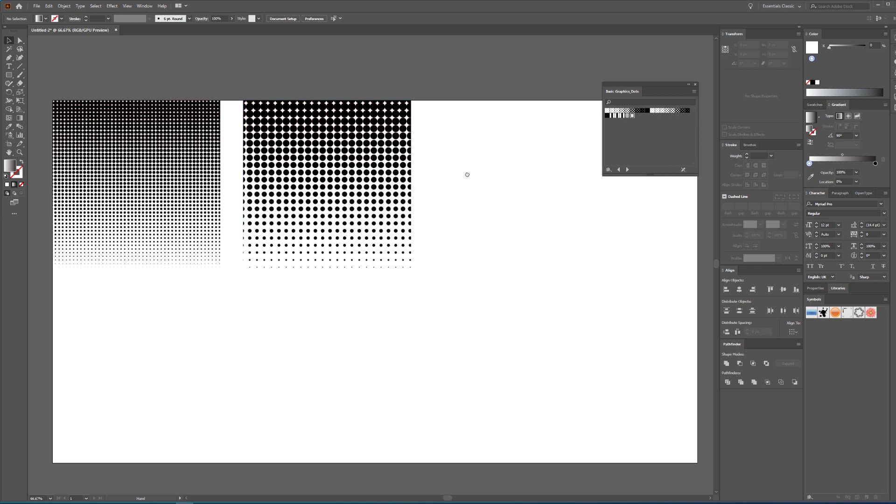
scroll(468, 174, right, 3)
Duplicate the 32-pixel halftone square to the right, cancelling the repeat Color Halftone warning
drag(182, 177, 351, 165)
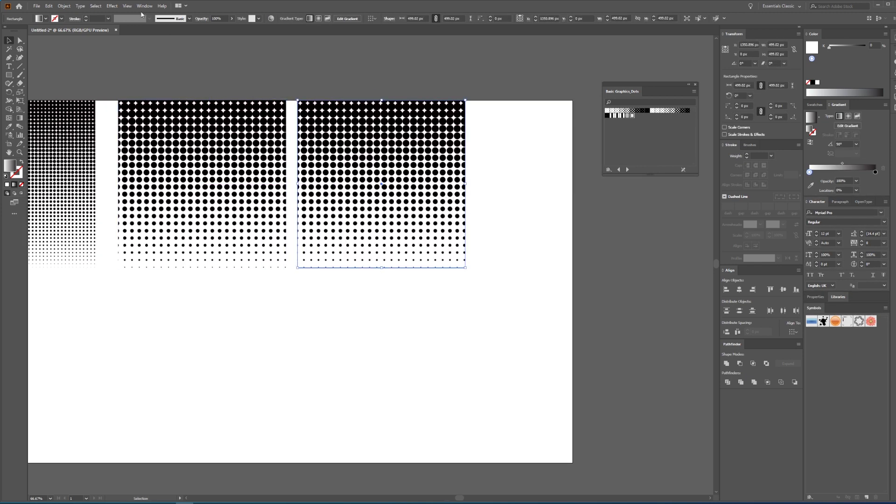
click(112, 5)
mouse_move(124, 143)
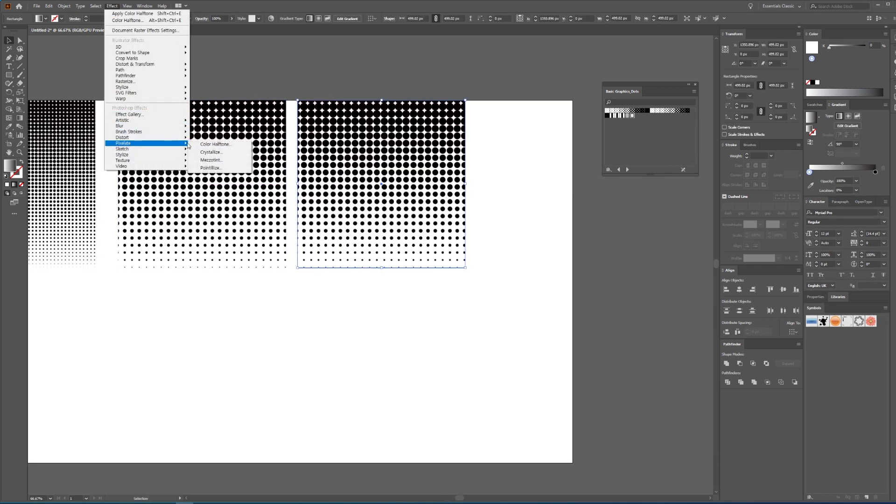
click(201, 143)
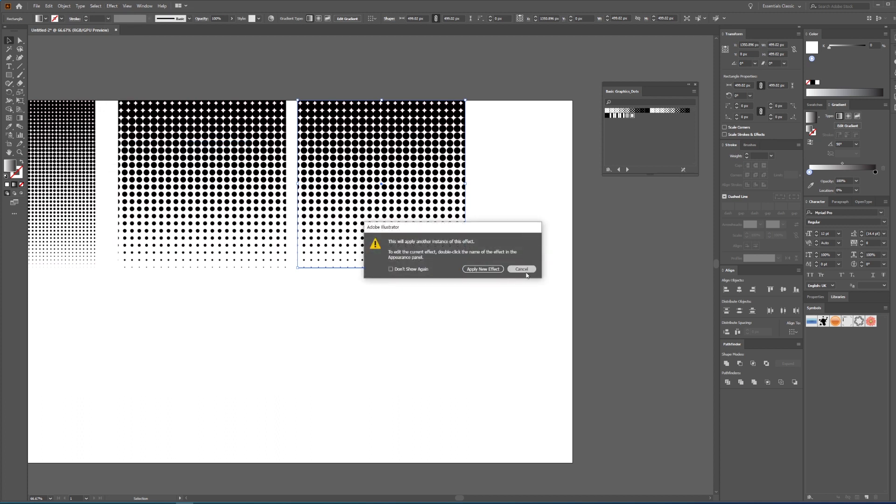
click(523, 269)
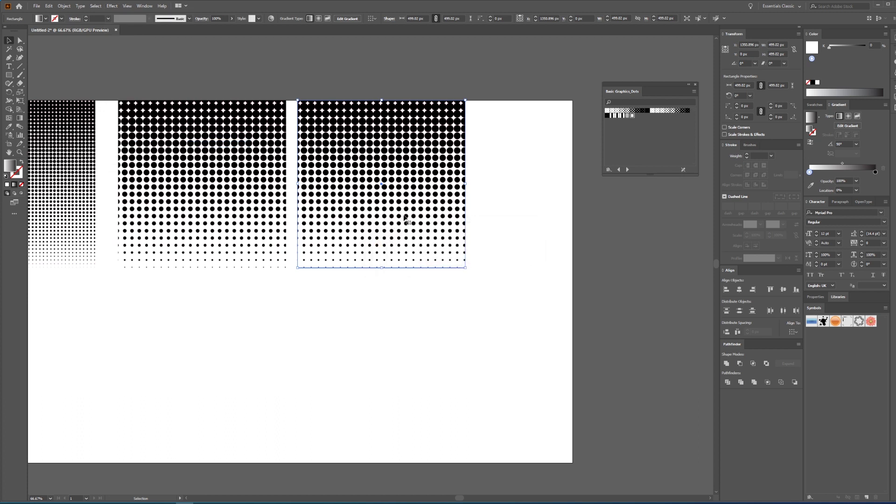
click(112, 6)
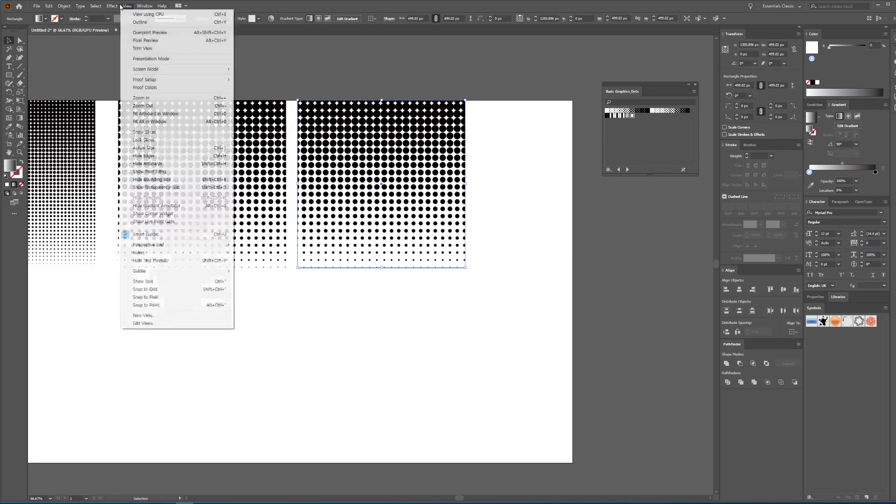
mouse_move(123, 143)
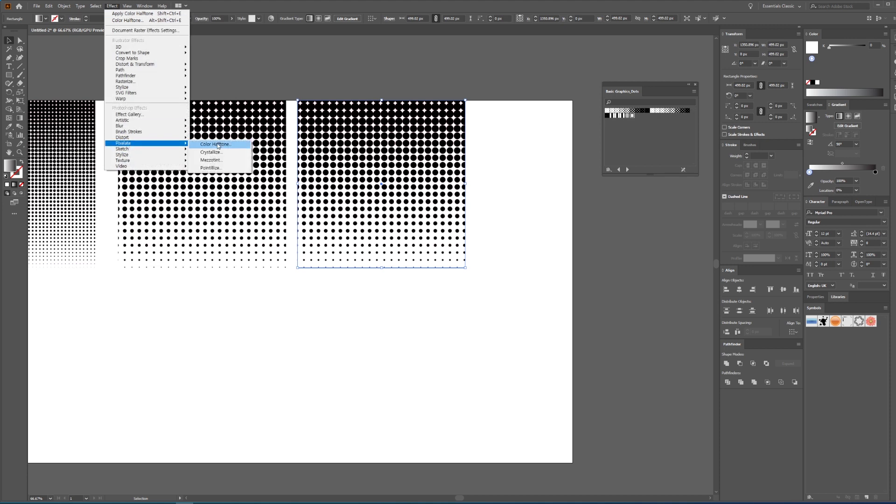
Cancel the warning about adding a second Color Halftone instance
click(218, 145)
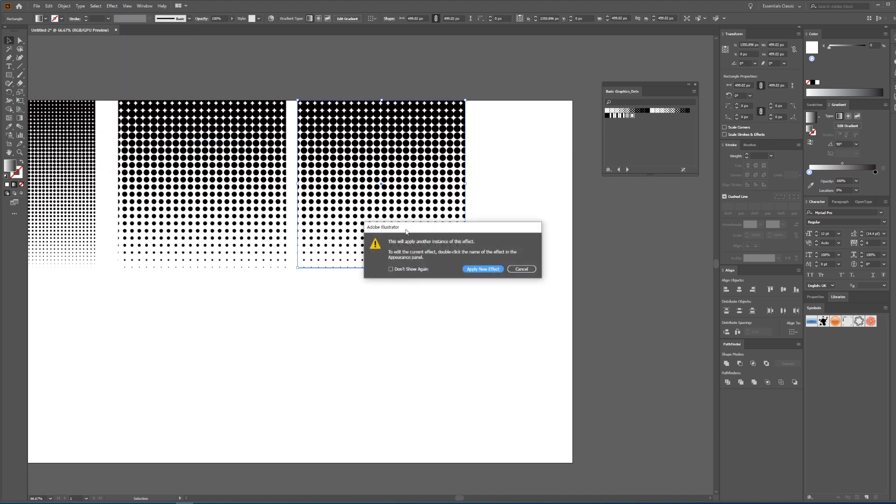
drag(456, 230, 514, 258)
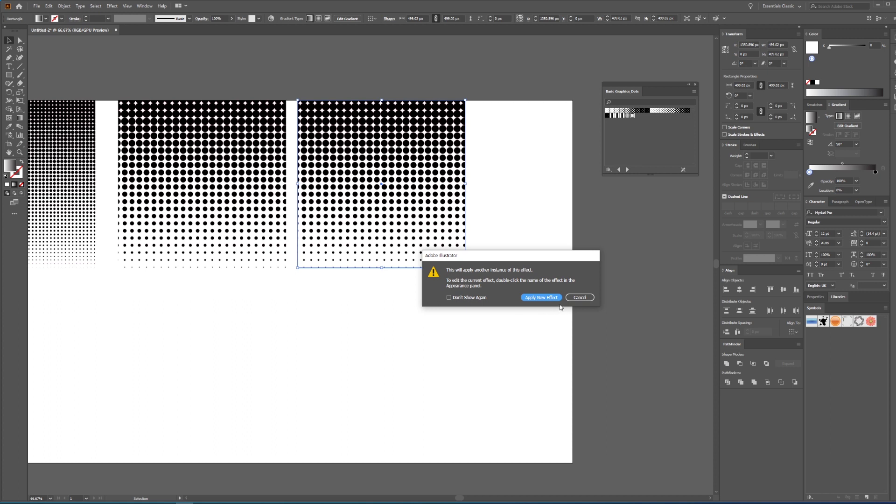
mouse_move(488, 260)
mouse_down()
mouse_move(390, 234)
mouse_move(491, 202)
mouse_up()
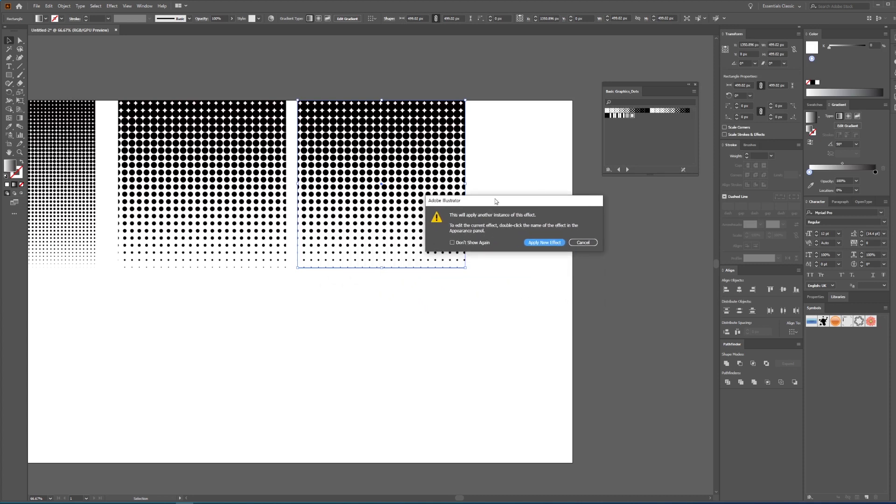
click(591, 243)
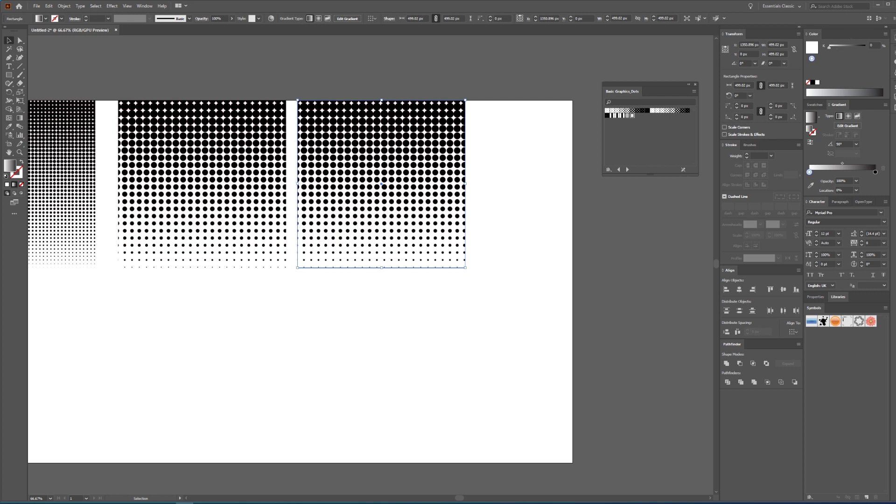
Edit the third square's Color Halftone in the Appearance panel to an 8-pixel maximum radius
click(886, 28)
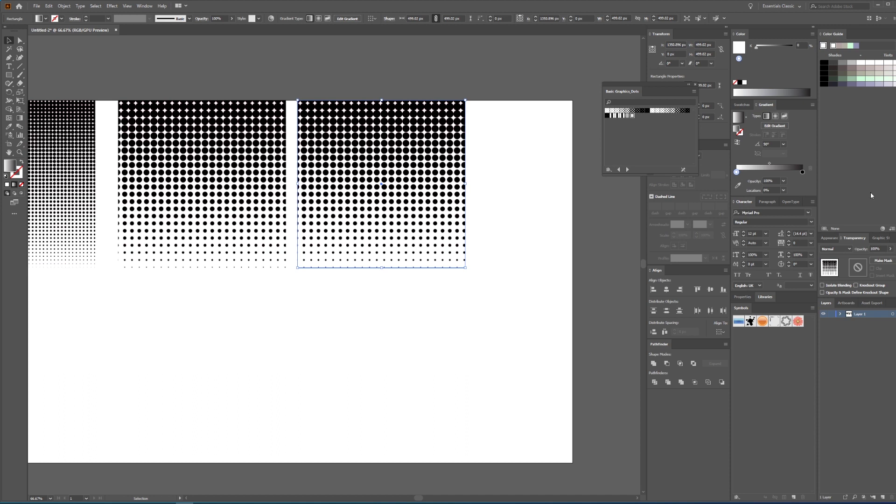
click(826, 239)
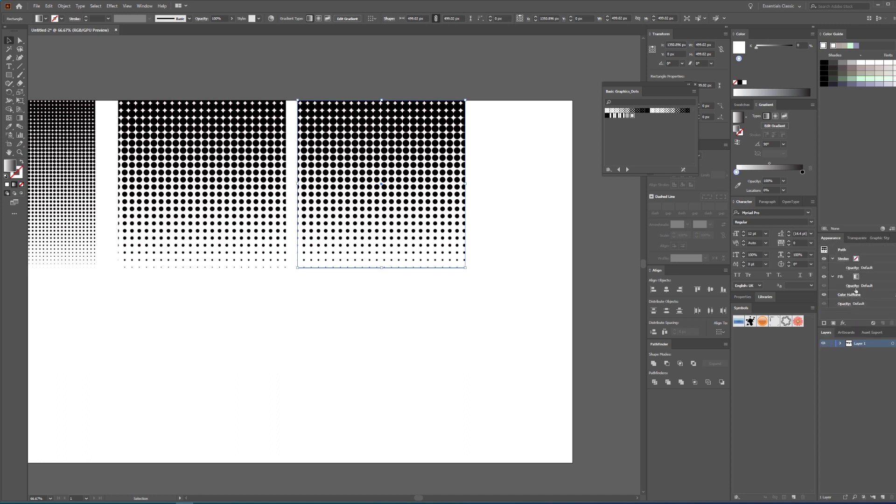
double_click(849, 294)
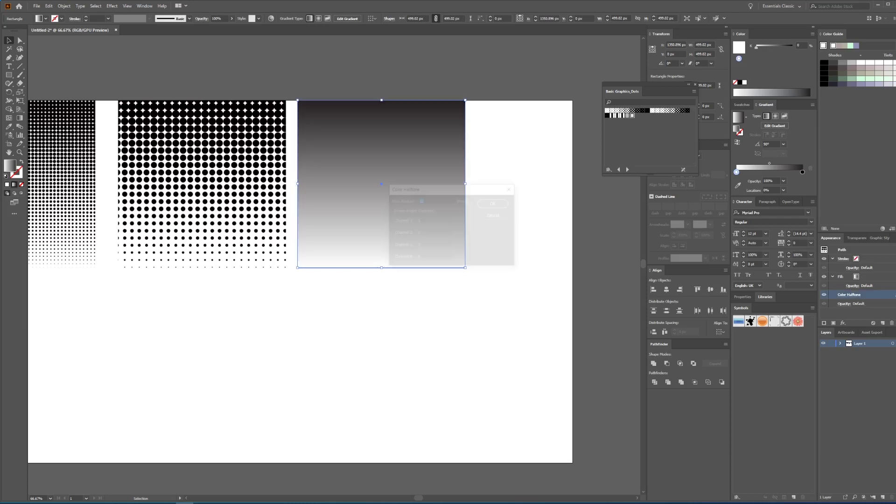
drag(429, 191, 551, 250)
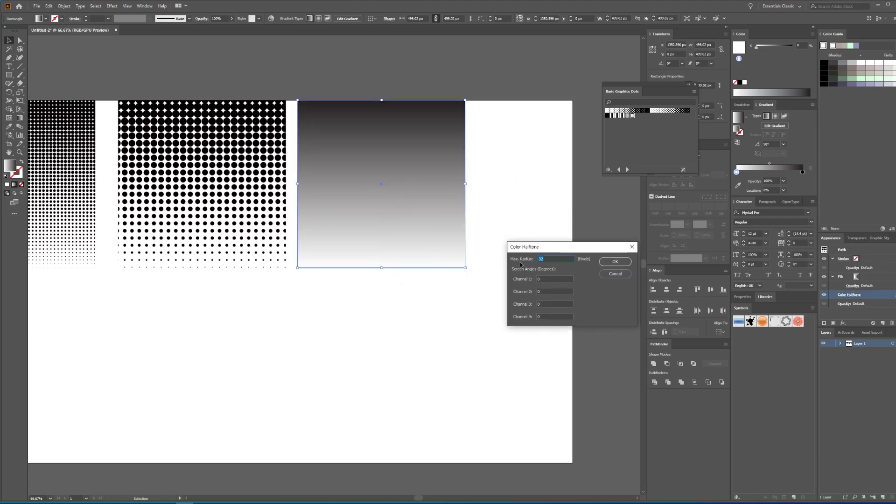
text(8)
key(Return)
Zoom in on the fine dots and reopen the large-dot square's halftone settings
drag(314, 107, 378, 126)
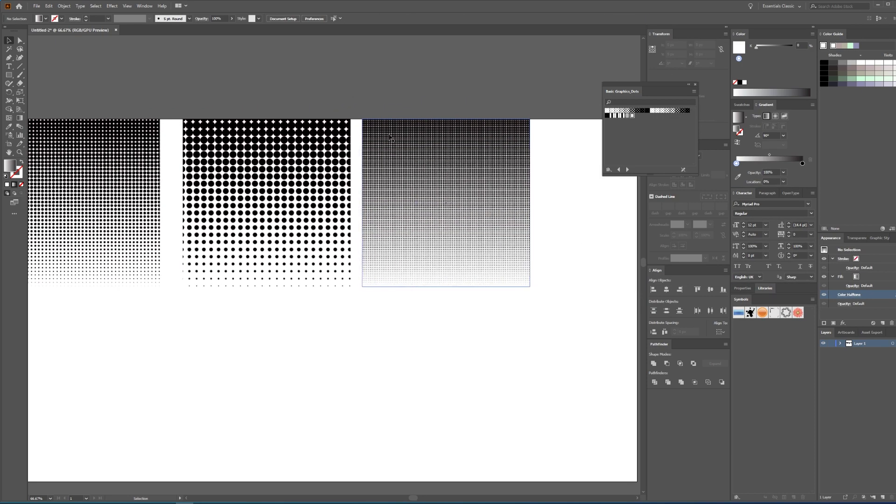
key(ctrl+1)
mouse_move(298, 353)
mouse_down()
mouse_move(173, 288)
mouse_move(382, 288)
mouse_up()
click(381, 288)
click(849, 295)
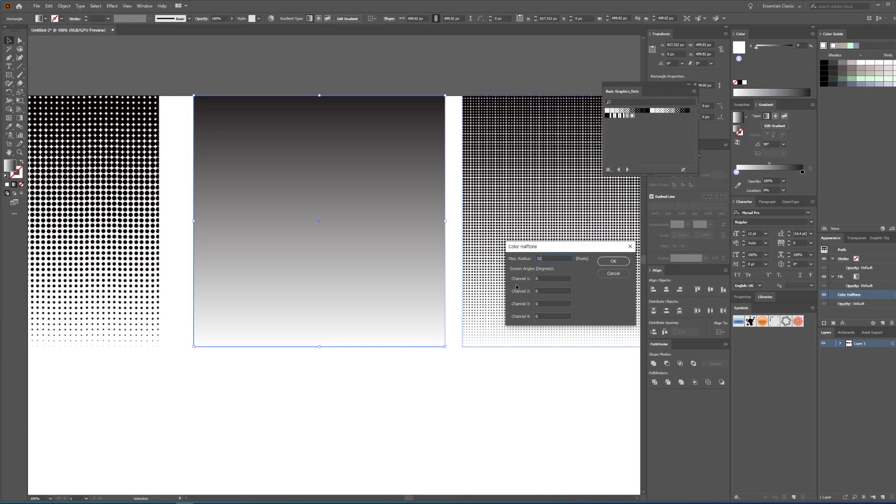
drag(544, 247, 527, 259)
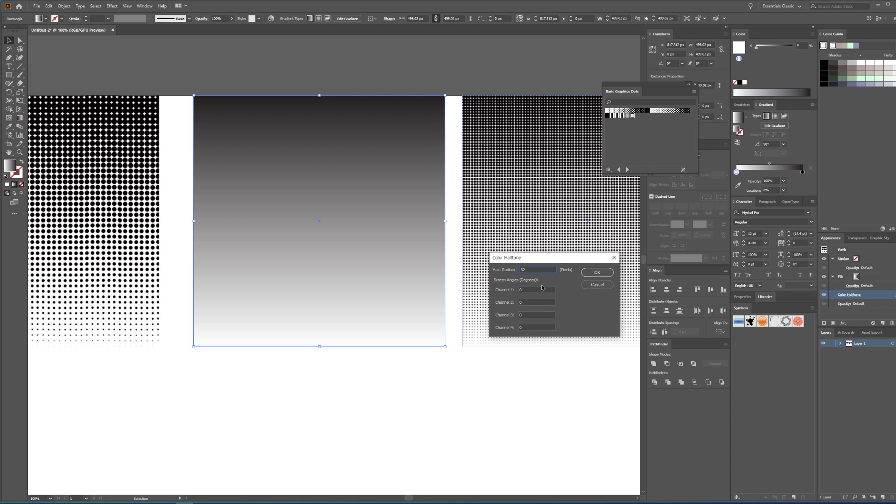
key(Tab)
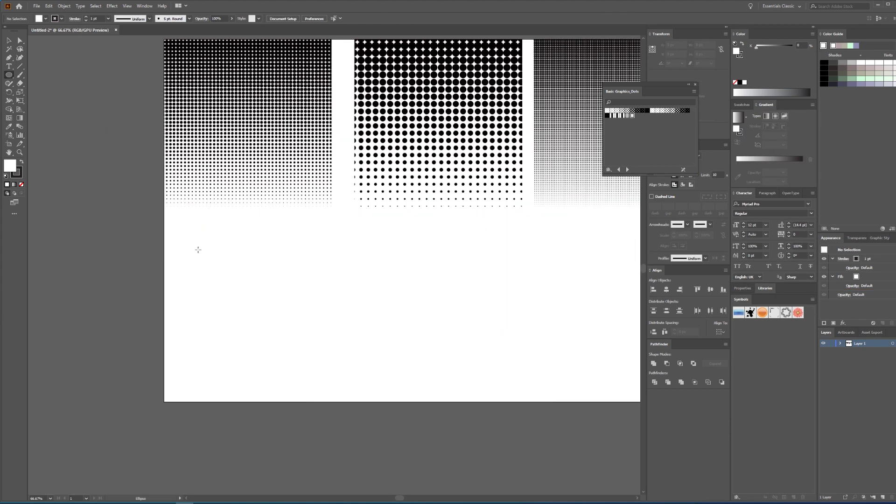
Draw a dark circle, copy it straight below, and shrink the copy to a tiny dot
drag(205, 243, 205, 243)
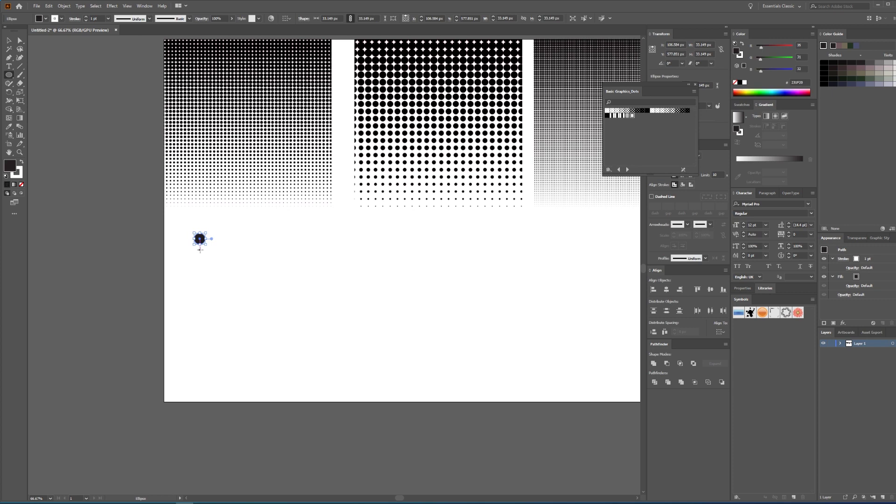
key(v)
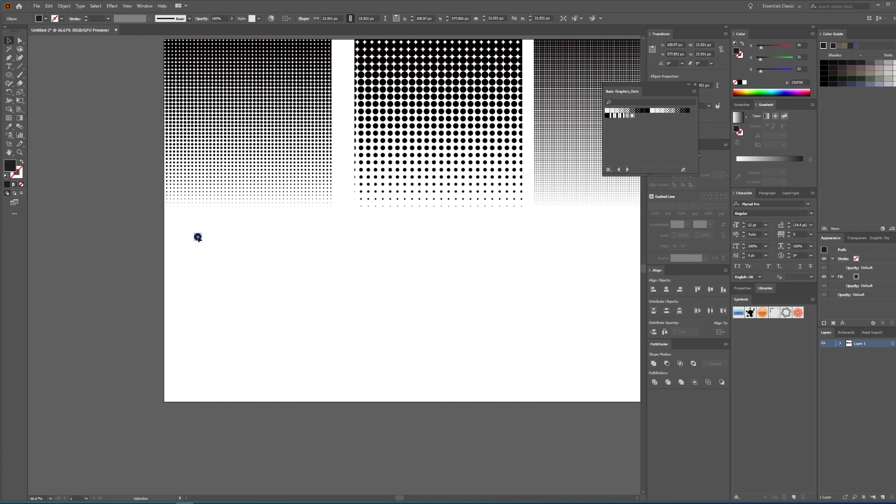
mouse_move(199, 239)
mouse_down()
mouse_move(197, 222)
mouse_move(199, 383)
mouse_up()
scroll(190, 380, up, 5)
scroll(178, 200, down, 2)
scroll(259, 286, down, 1)
scroll(254, 258, down, 1)
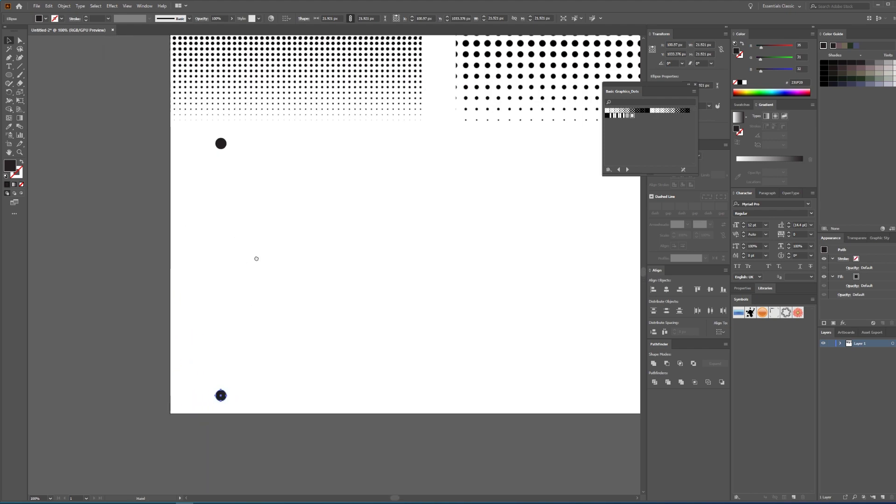
click(19, 92)
double_click(19, 92)
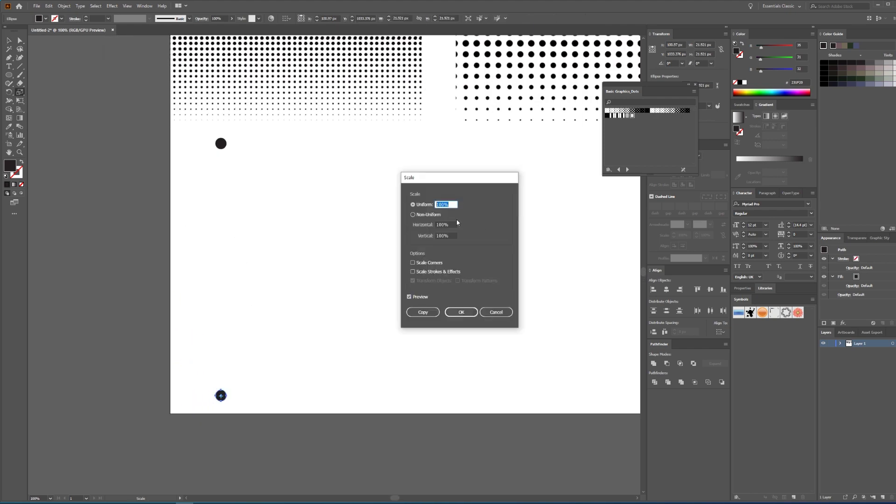
key(Return)
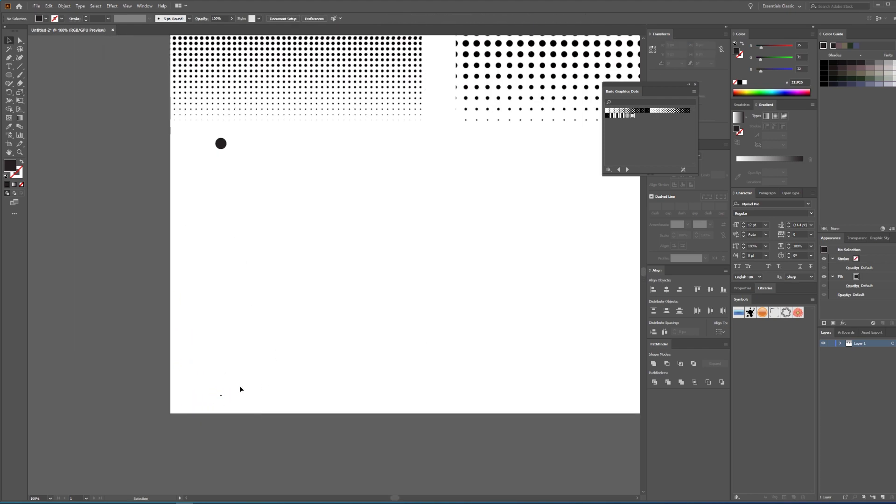
scroll(240, 385, down, 1)
Blend the large and tiny dots into a 15-step specified-steps column
drag(279, 415, 152, 215)
click(64, 5)
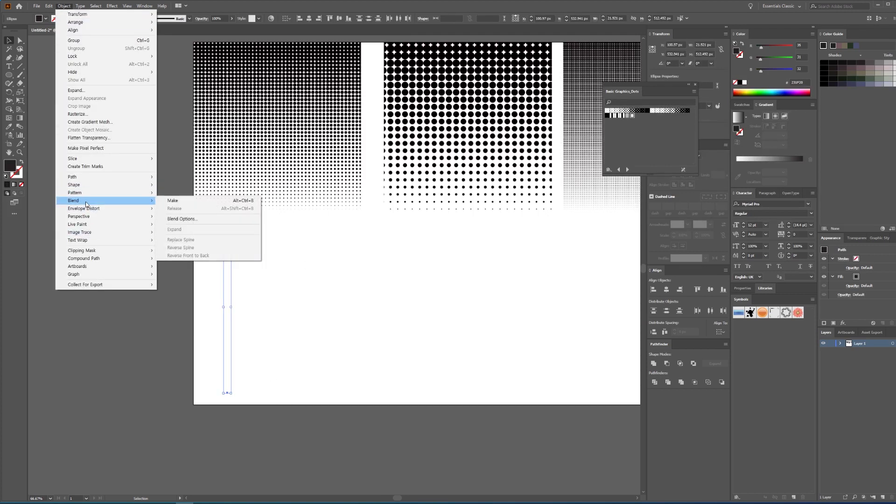
click(184, 219)
click(565, 230)
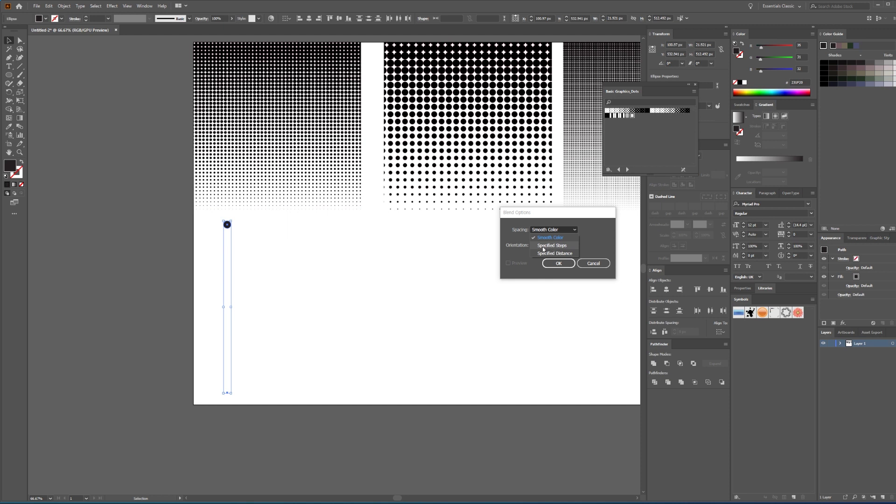
click(566, 246)
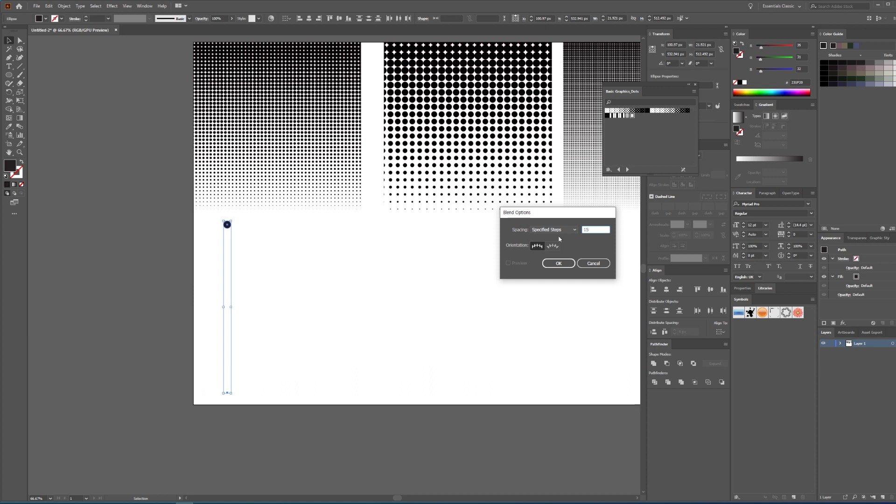
key(Return)
key(ctrl+alt+b)
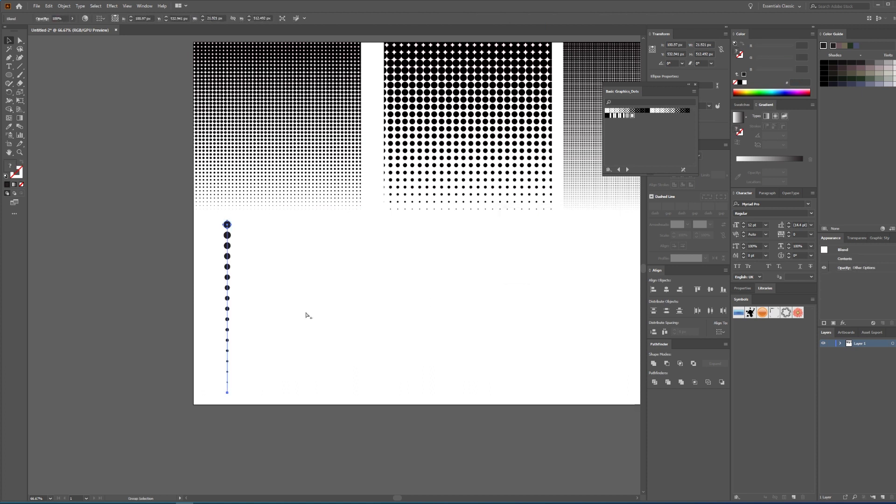
click(306, 315)
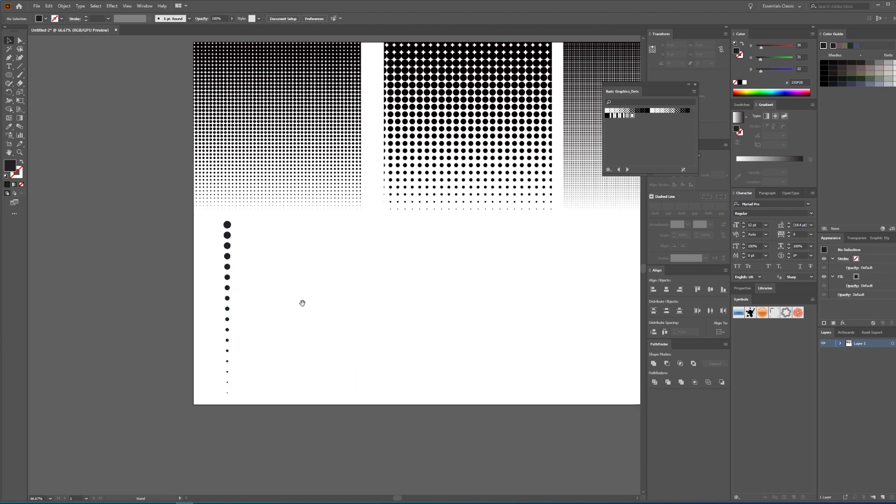
drag(303, 303, 229, 302)
Select the dot column blend and move it about 35 px left
click(146, 276)
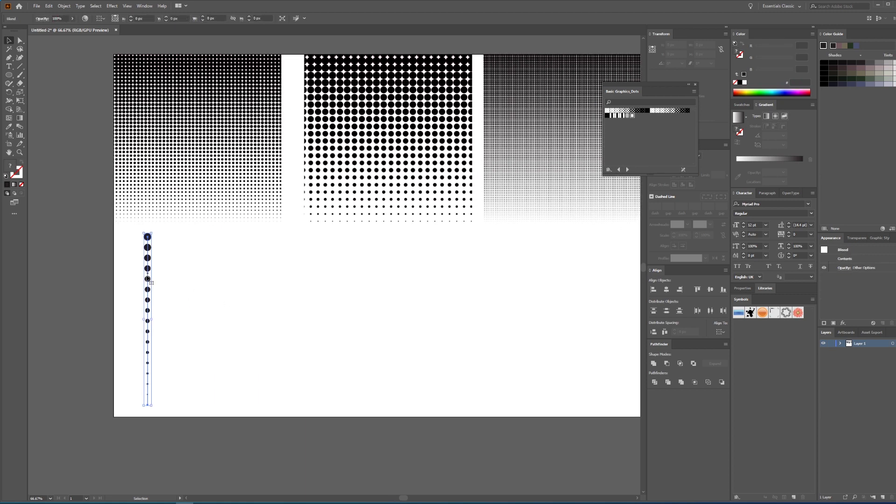
drag(146, 279, 143, 279)
click(161, 241)
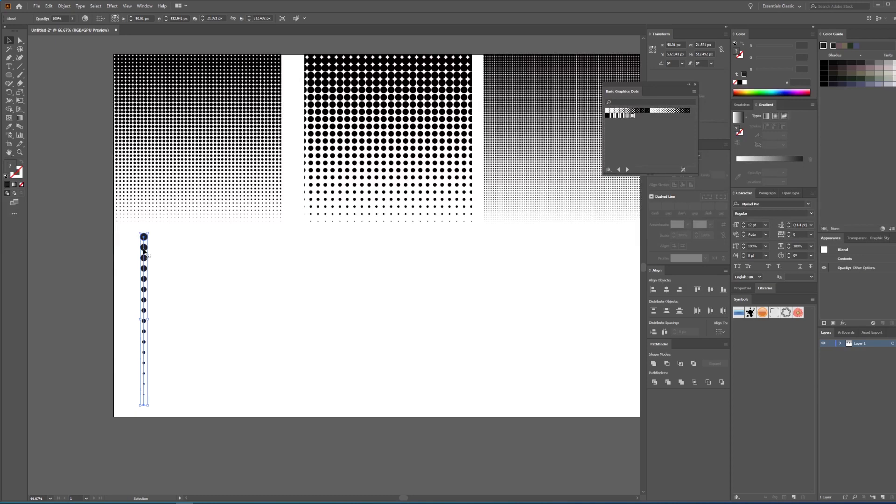
click(167, 253)
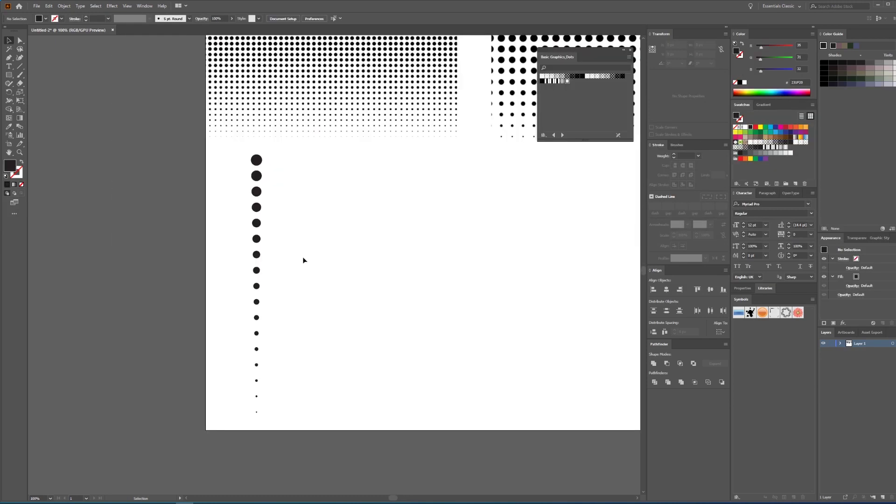
drag(300, 218, 237, 278)
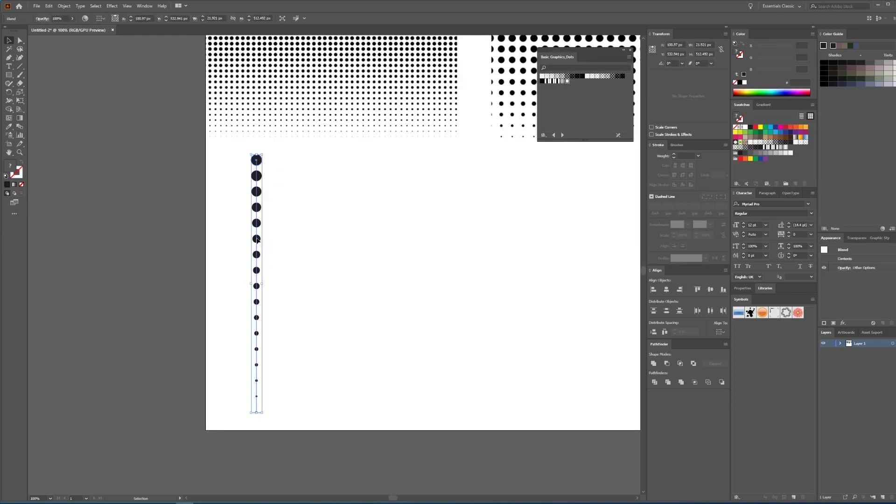
drag(257, 239, 241, 239)
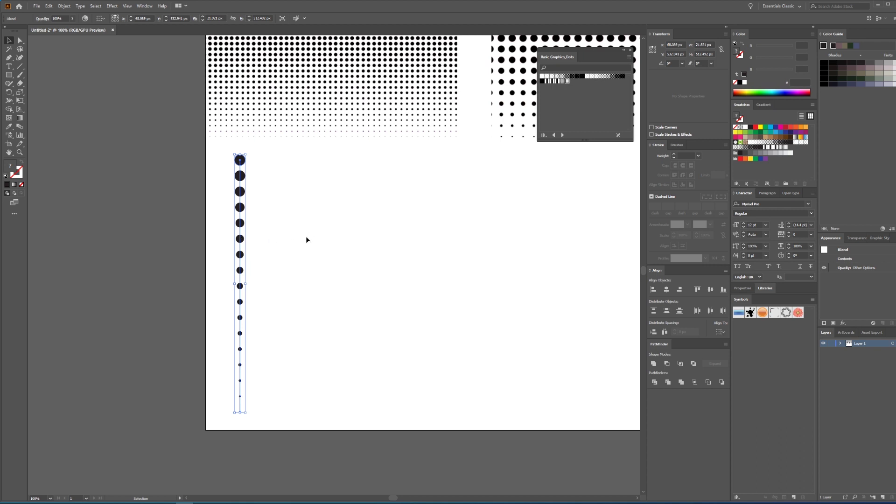
Place an offset copy of the dot column beside the original
drag(242, 165, 253, 172)
scroll(252, 173, up, 3)
click(278, 216)
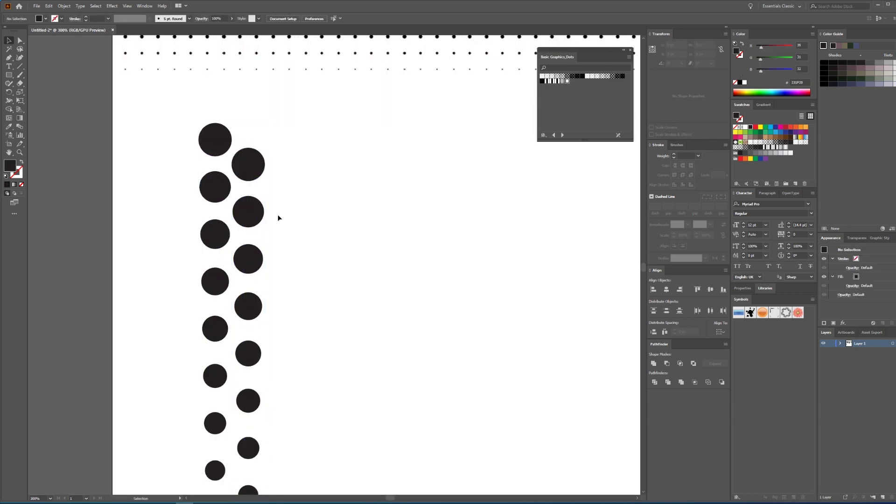
scroll(287, 241, down, 3)
scroll(301, 270, down, 3)
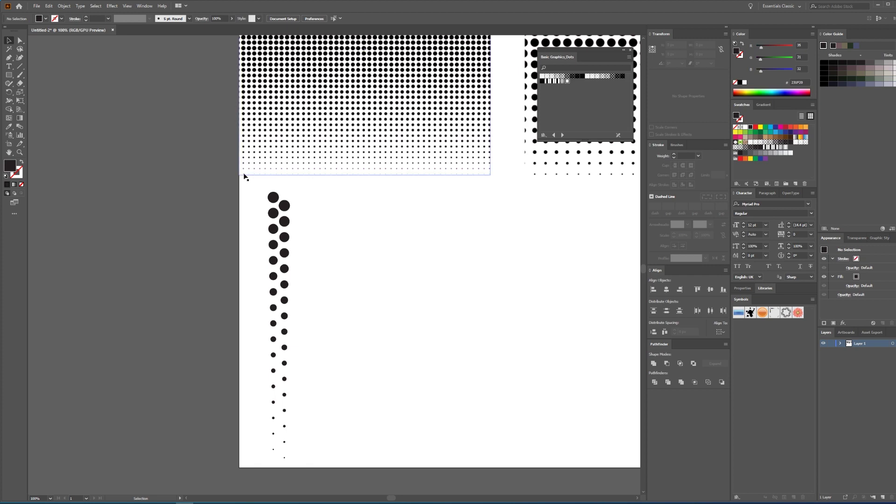
drag(241, 464, 294, 443)
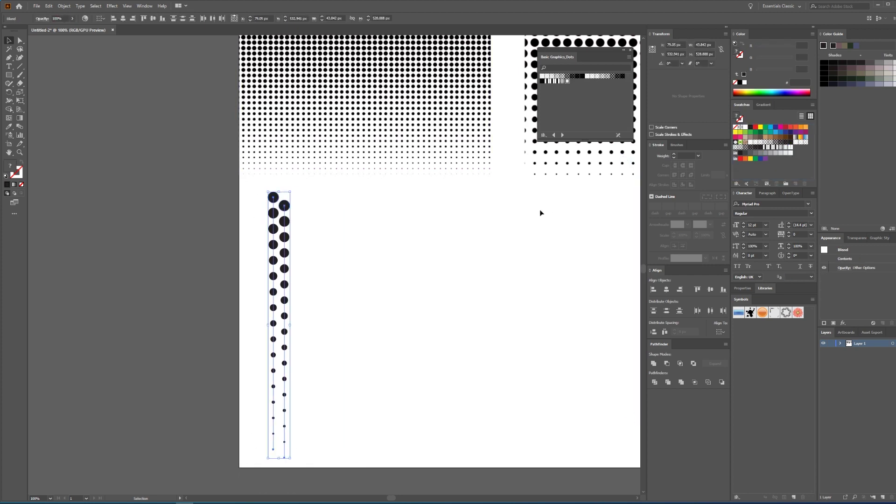
click(346, 294)
Draw a large rectangle beside the columns and fill it with the halftone dot pattern swatch
key(m)
drag(346, 295, 253, 278)
drag(216, 177, 621, 420)
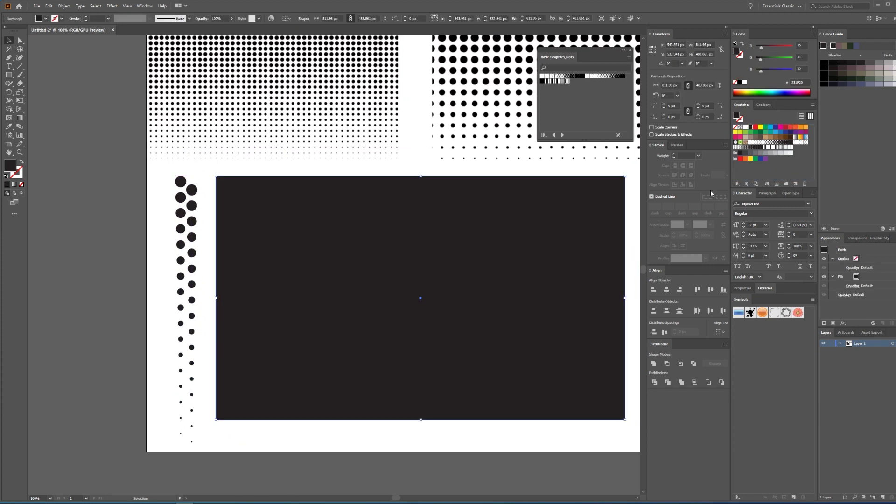
click(579, 76)
key(v)
click(496, 456)
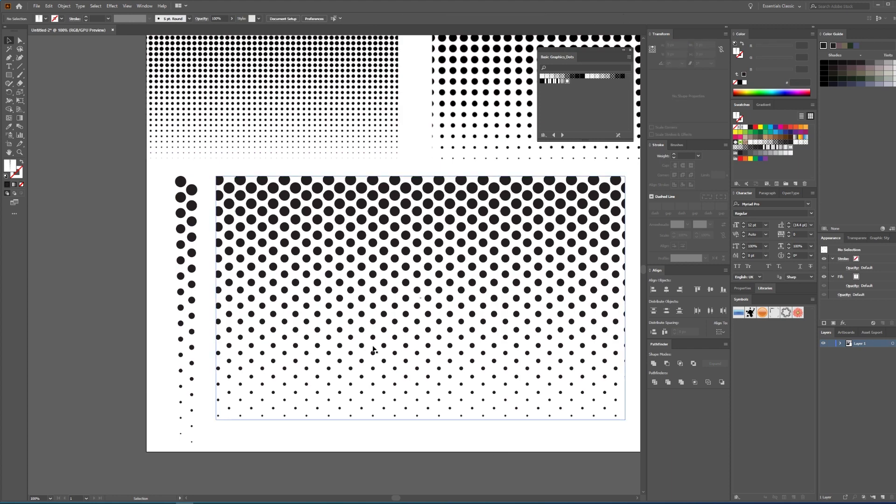
alt+scroll(374, 349, down, 1)
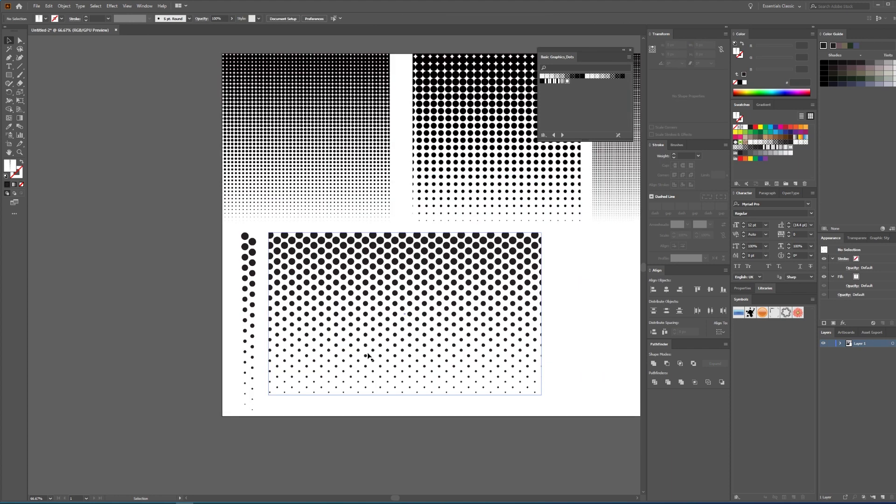
scroll(293, 279, right, 5)
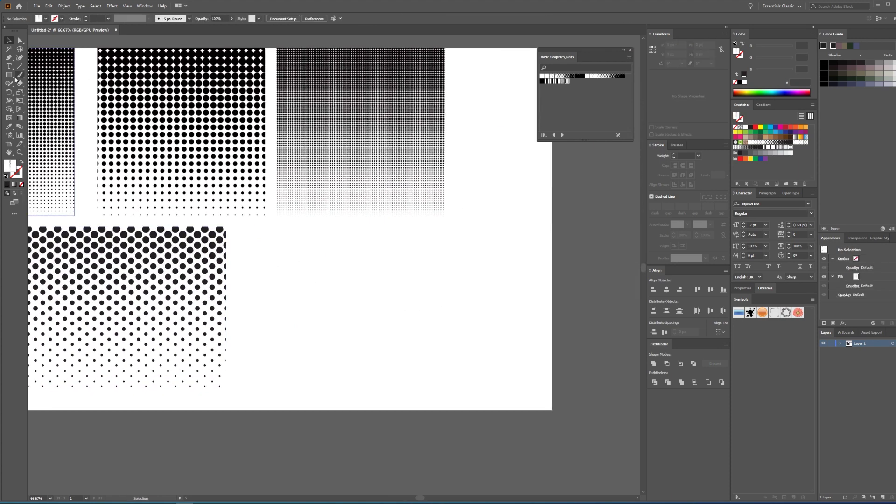
Draw a small square and turn it into a dark-filled, stroke-less diamond
key(m)
mouse_move(290, 258)
mouse_down()
mouse_move(312, 280)
mouse_move(301, 285)
mouse_up()
key(v)
alt+scroll(300, 261, up, 2)
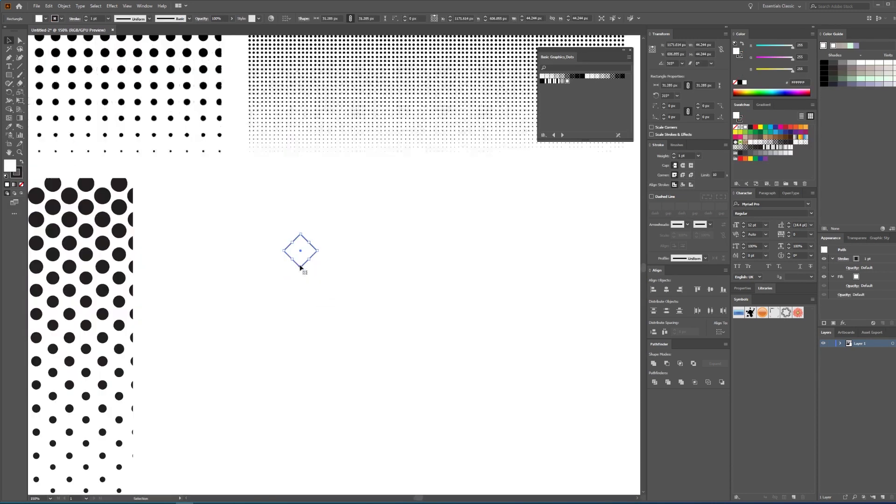
drag(300, 254, 339, 213)
click(339, 219)
key(shift+x)
key(slash)
Copy the diamond straight below and shrink the copy to a tiny size
alt+scroll(339, 220, down, 2)
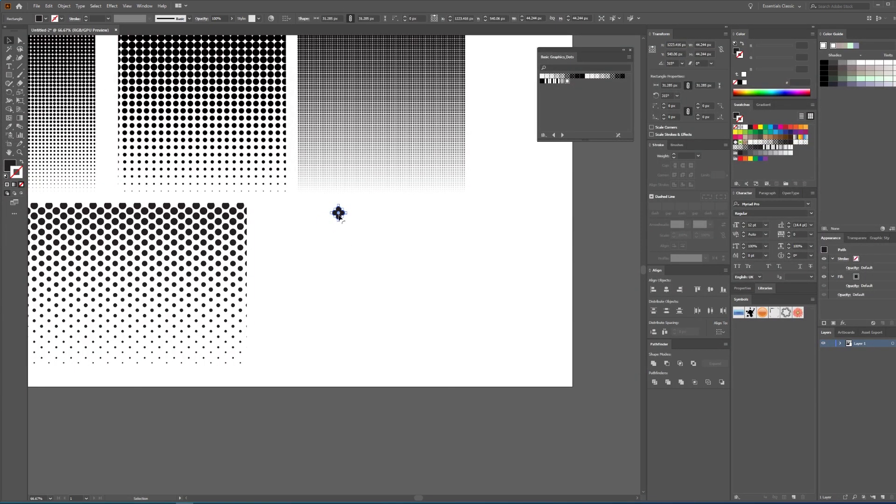
alt+scroll(341, 216, up, 3)
alt+scroll(354, 239, down, 3)
scroll(354, 240, down, 1)
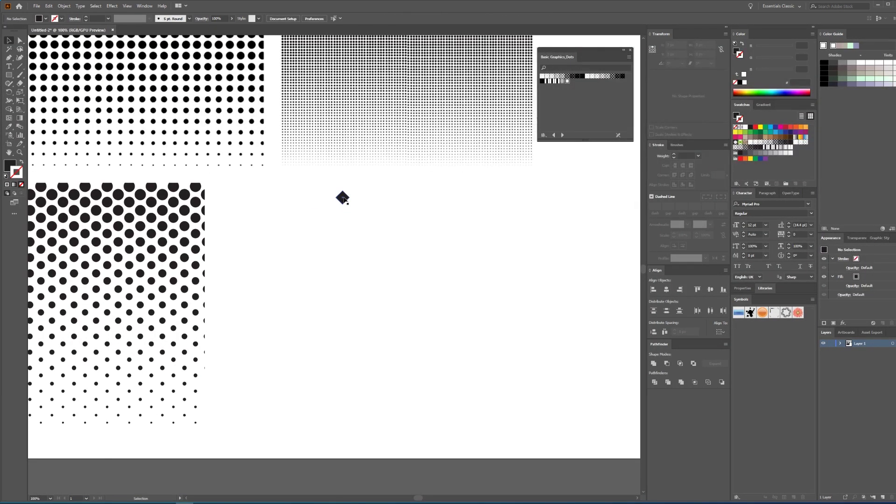
drag(342, 198, 351, 429)
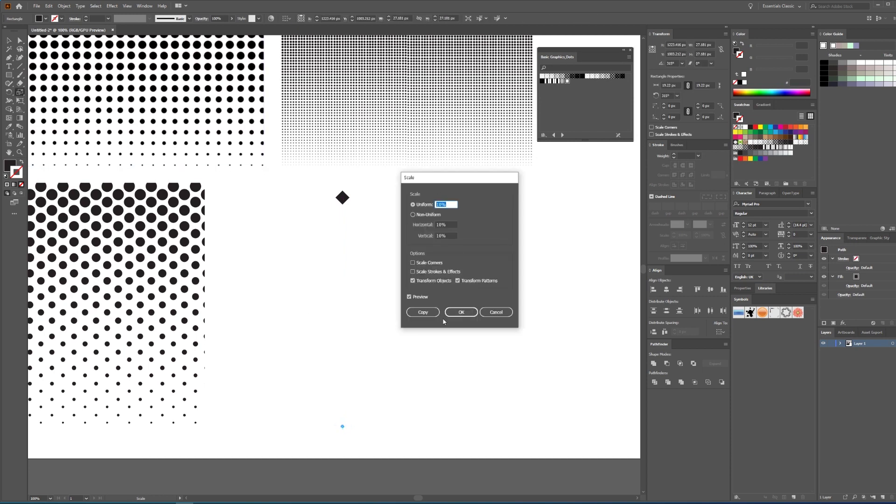
key(Return)
click(414, 327)
Blend the large and tiny diamonds into a vertical diamond column
scroll(324, 424, right, 3)
drag(307, 443, 202, 194)
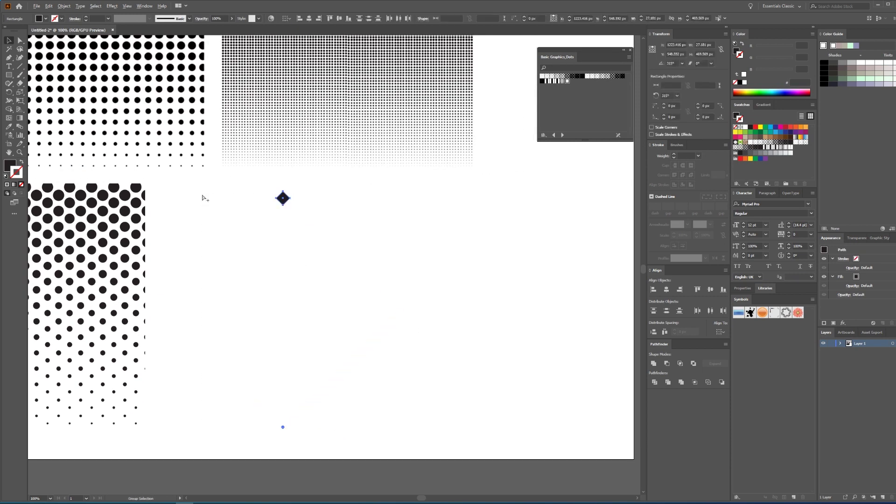
key(ctrl+alt+b)
click(343, 225)
click(285, 200)
Place an offset copy of the diamond column beside the first
alt+scroll(286, 200, up, 1)
drag(285, 200, 299, 215)
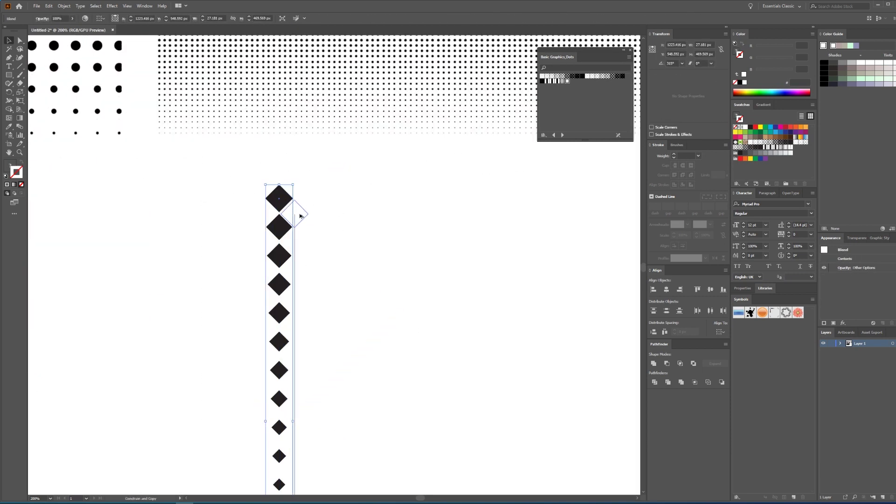
alt+scroll(300, 214, up, 5)
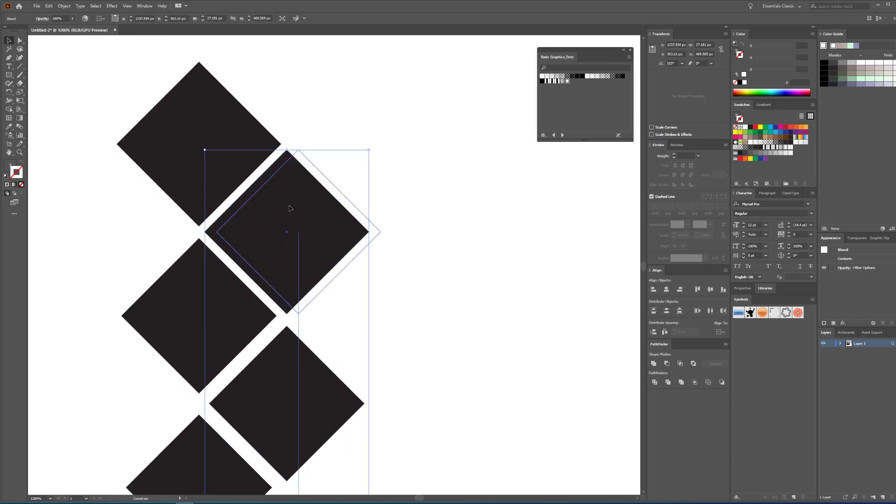
alt+scroll(407, 224, down, 3)
alt+scroll(360, 250, down, 2)
click(355, 257)
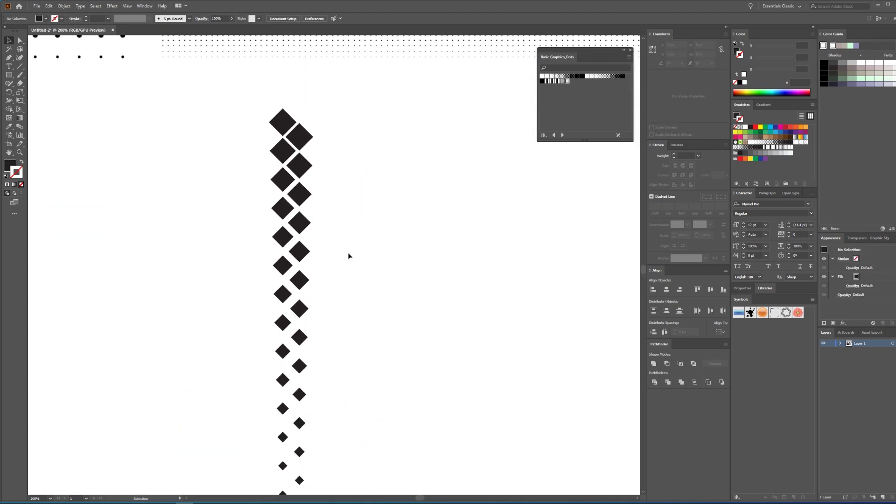
alt+scroll(348, 256, down, 2)
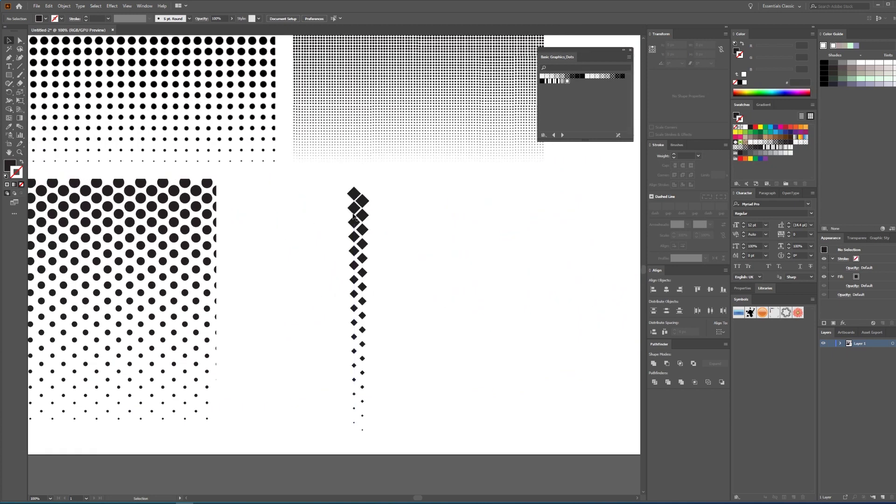
alt+scroll(364, 203, up, 3)
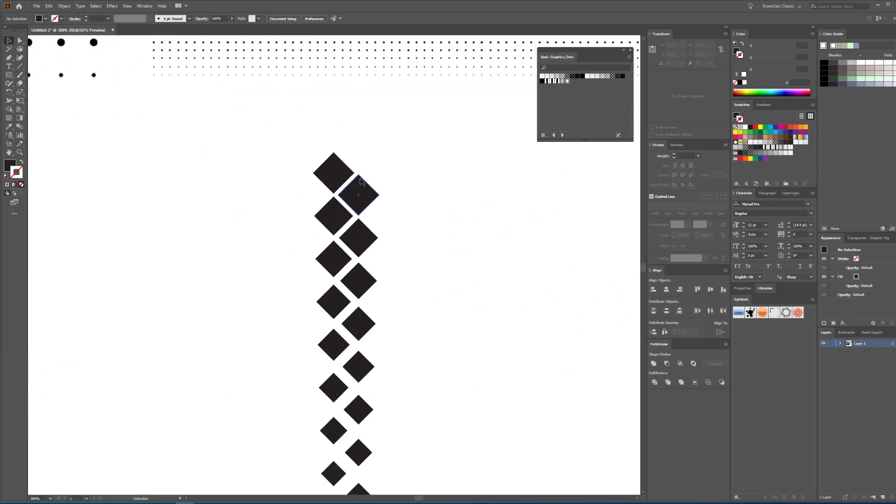
Show rulers, add a vertical guide through the diamond column, and delete the extra guide
key(ctrl+r)
mouse_move(355, 177)
mouse_down()
mouse_move(354, 164)
mouse_move(355, 176)
mouse_up()
alt+scroll(353, 182, up, 3)
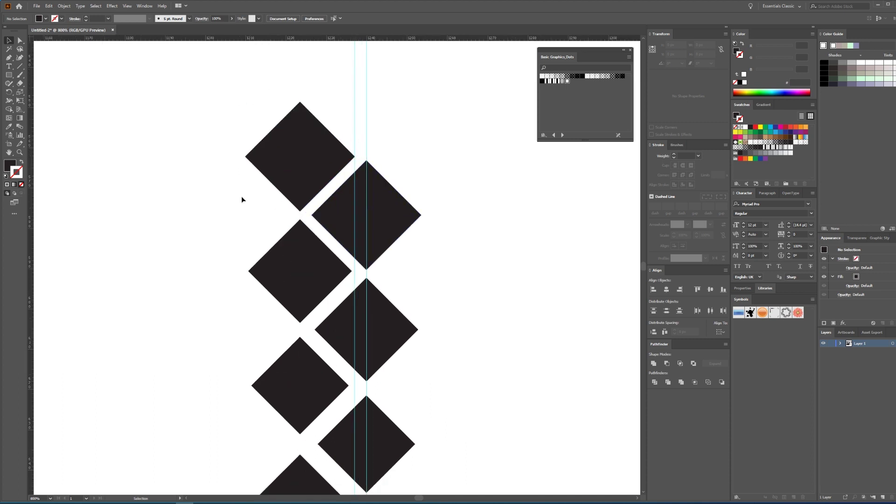
drag(406, 195, 427, 174)
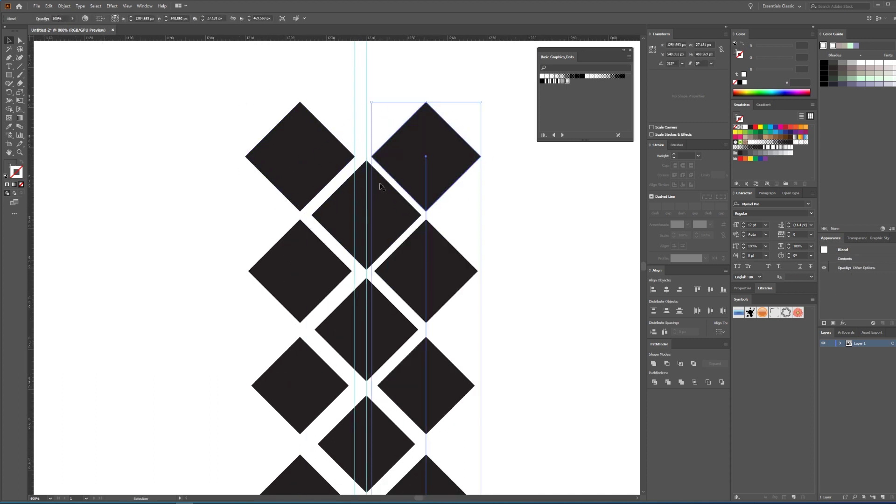
key(ctrl+z)
click(272, 201)
alt+scroll(345, 192, down, 2)
click(340, 100)
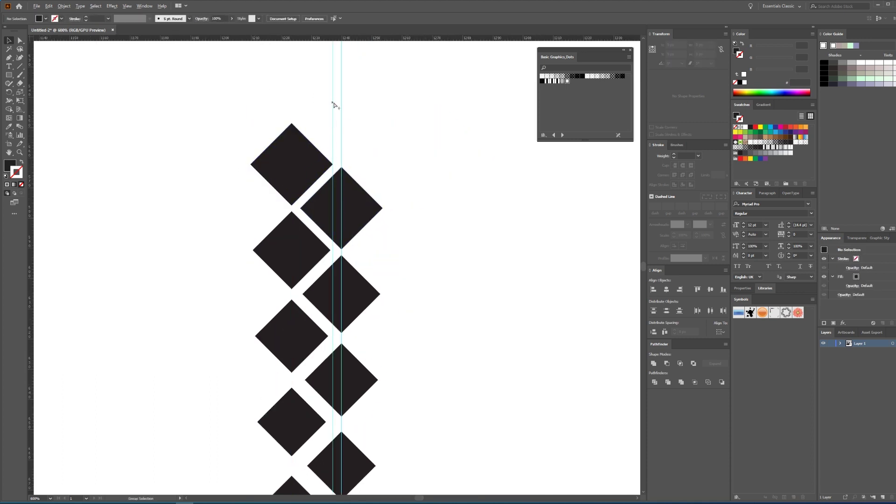
click(333, 107)
key(Delete)
Line up the third diamond column with the other columns
alt+scroll(290, 113, down, 2)
alt+scroll(291, 113, down, 1)
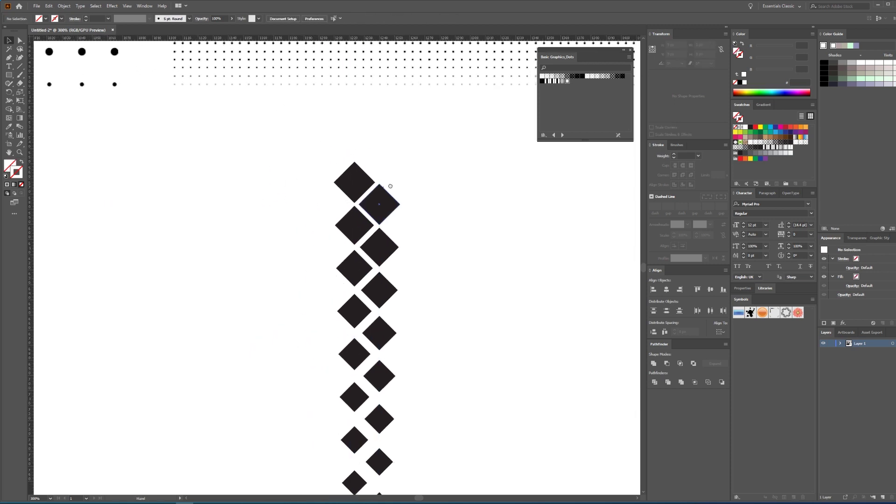
drag(388, 208, 339, 208)
alt+scroll(453, 187, down, 1)
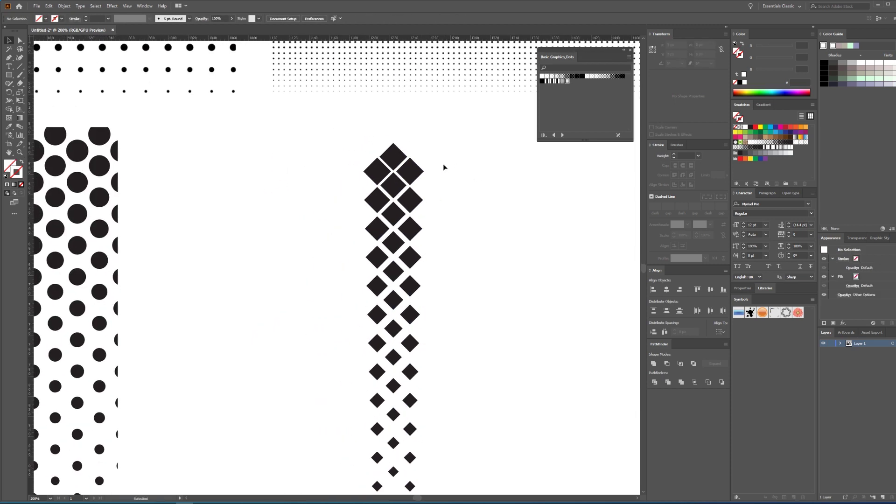
key(m)
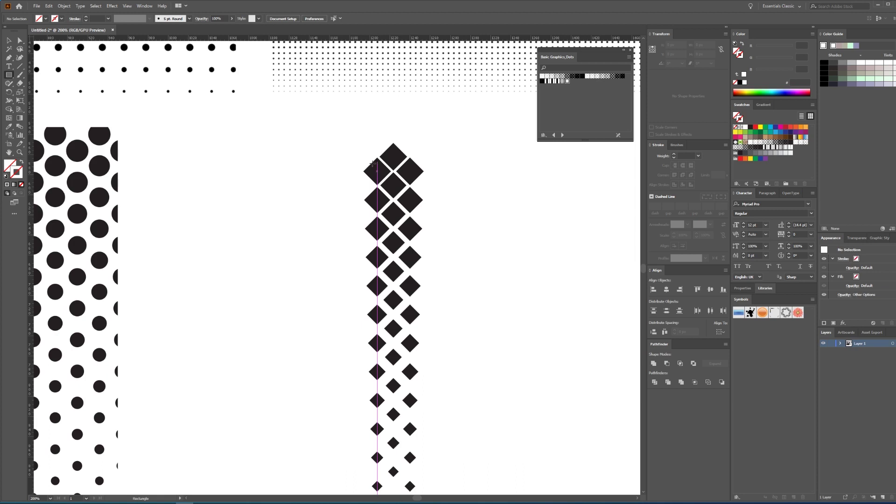
Draw a rectangle above the top diamond and add vertical guides at its left and right sides
drag(377, 137, 410, 154)
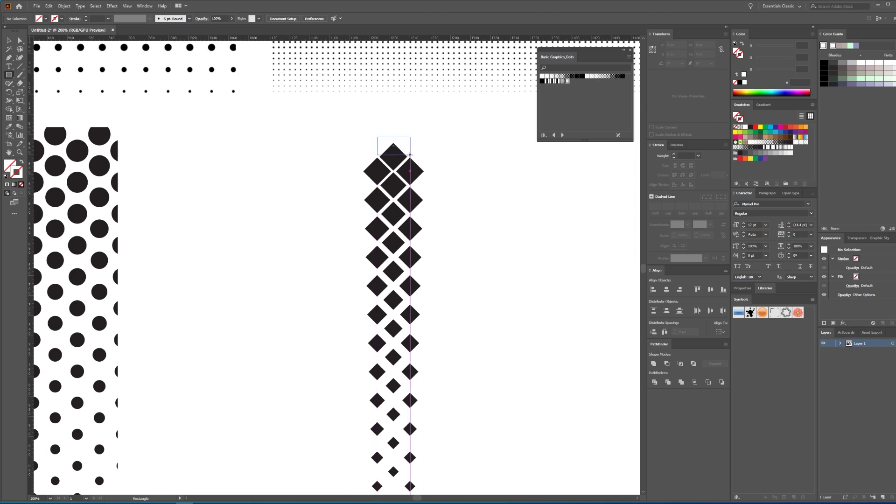
alt+scroll(410, 155, up, 4)
key(v)
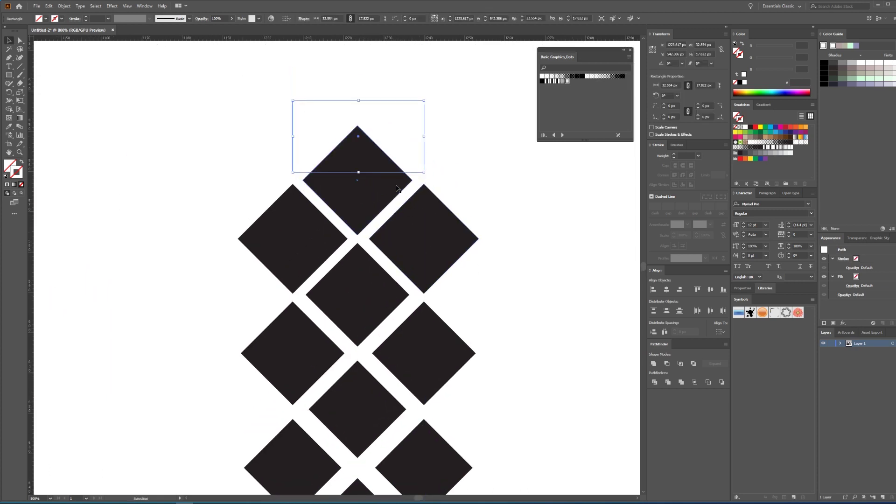
drag(31, 187, 292, 191)
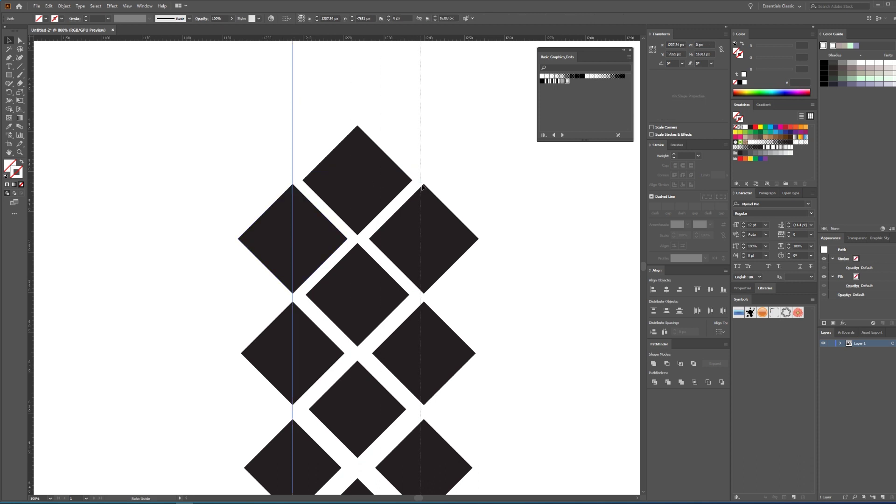
drag(422, 186, 424, 187)
Give the rectangle default white fill and black stroke, then stretch it down the diamond column
key(ctrl+y)
click(386, 100)
key(ctrl+y)
key(d)
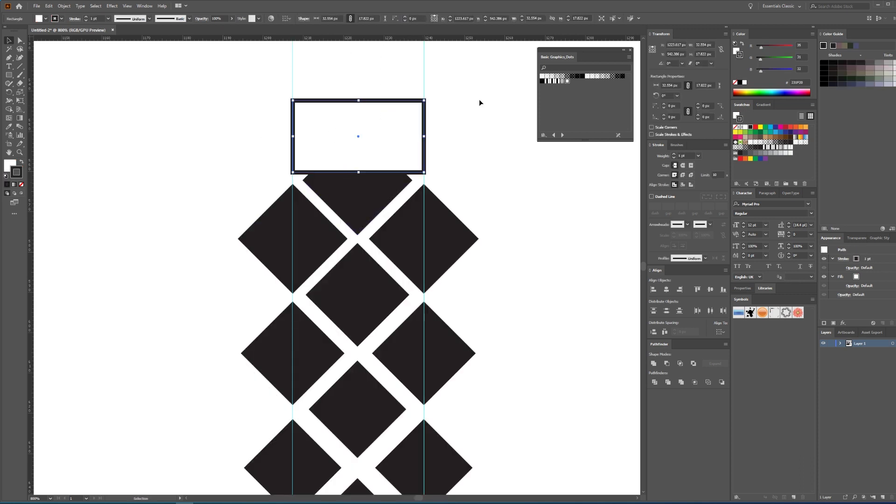
alt+scroll(365, 87, down, 4)
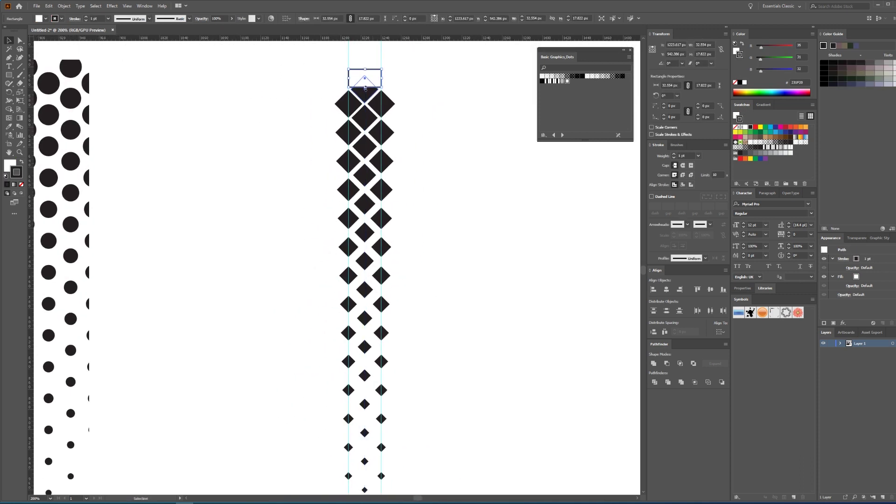
drag(366, 88, 379, 314)
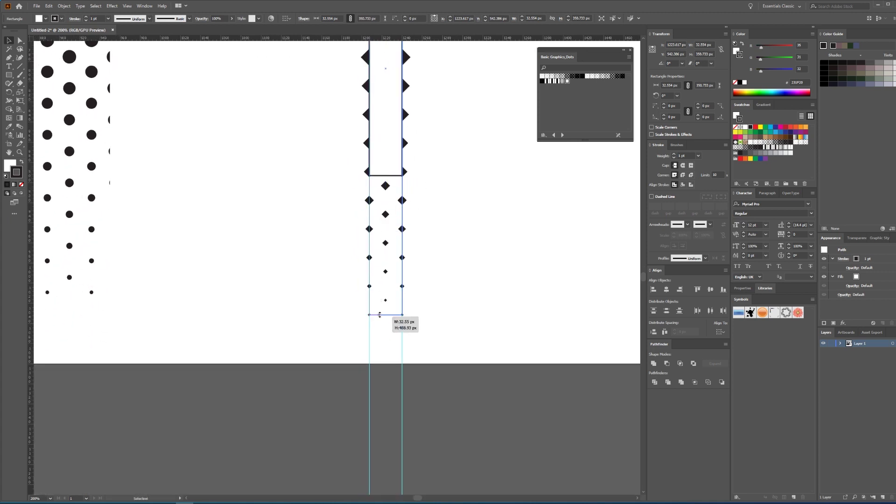
alt+scroll(380, 315, down, 5)
mouse_move(380, 314)
mouse_down()
mouse_move(396, 302)
mouse_move(132, 325)
mouse_up()
Using outline view, lower the rectangle's top edge to the top diamond's tip
key(ctrl+y)
alt+scroll(391, 298, up, 2)
alt+scroll(392, 299, up, 1)
key(ctrl+y)
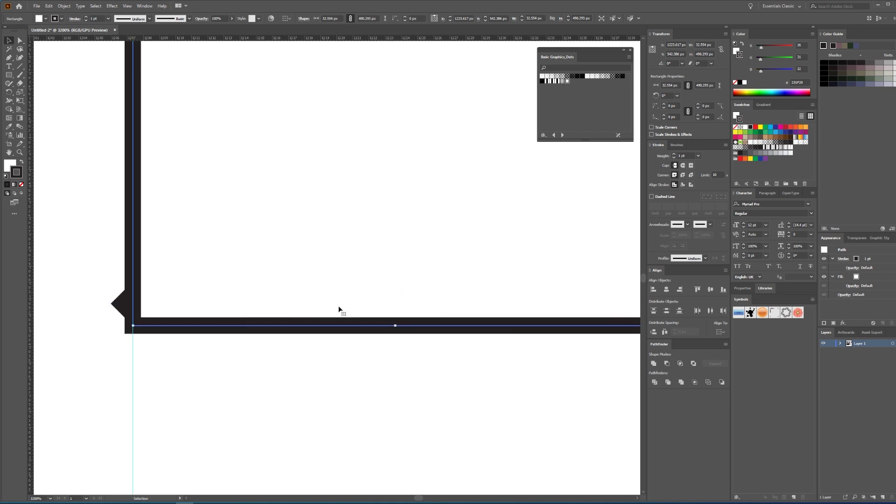
key(ctrl+y)
alt+scroll(339, 309, down, 5)
key(ctrl+y)
alt+scroll(404, 224, up, 4)
key(ctrl+y)
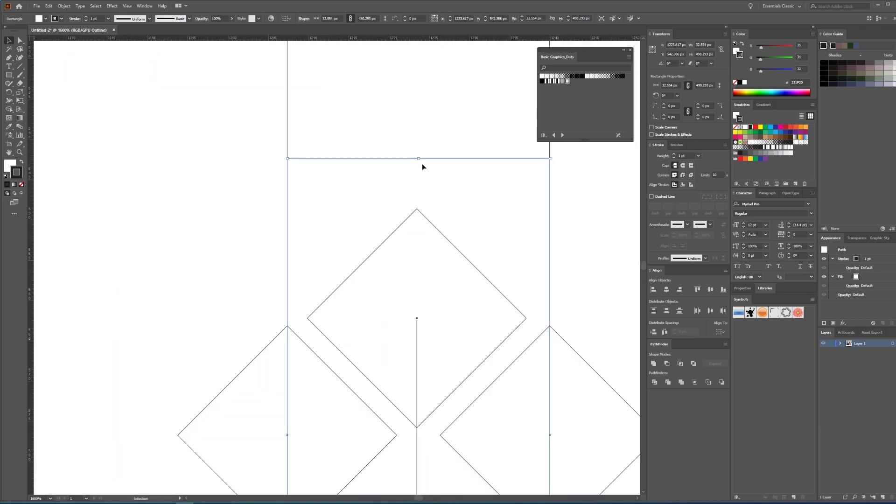
drag(419, 158, 419, 209)
key(ctrl+y)
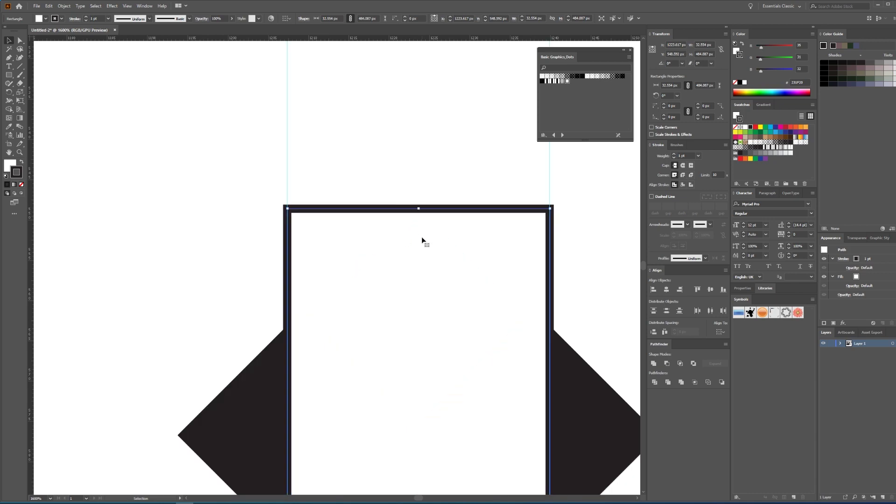
Set the rectangle's stroke and fill to None so it becomes invisible
alt+scroll(421, 237, down, 3)
key(x)
key(slash)
key(x)
key(slash)
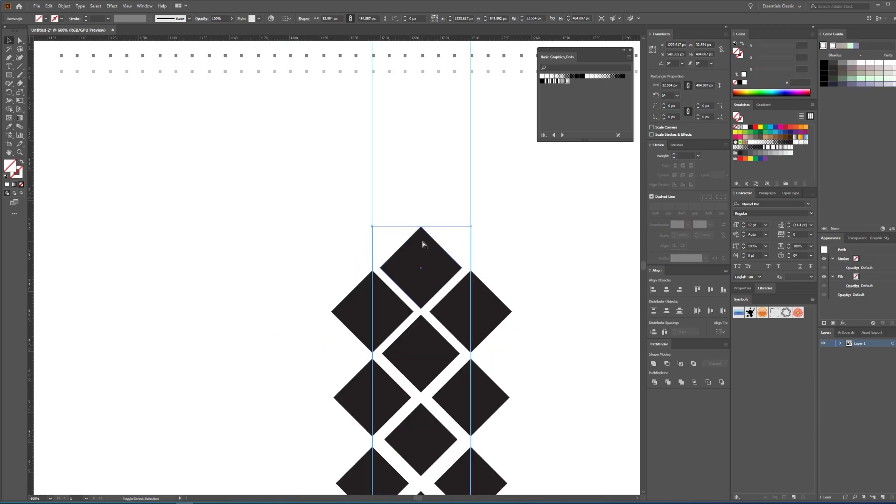
alt+scroll(425, 236, down, 5)
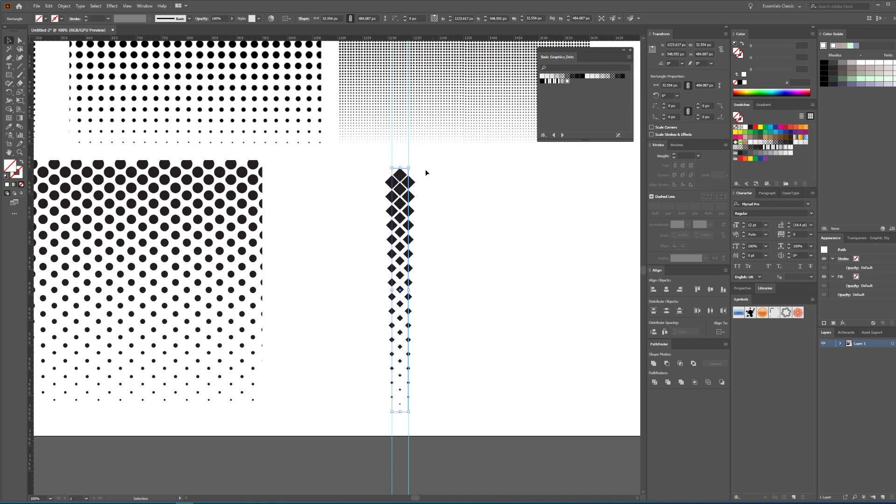
Drag the framed diamond column, without the guides, into the Swatches panel as a pattern
key(ctrl+a)
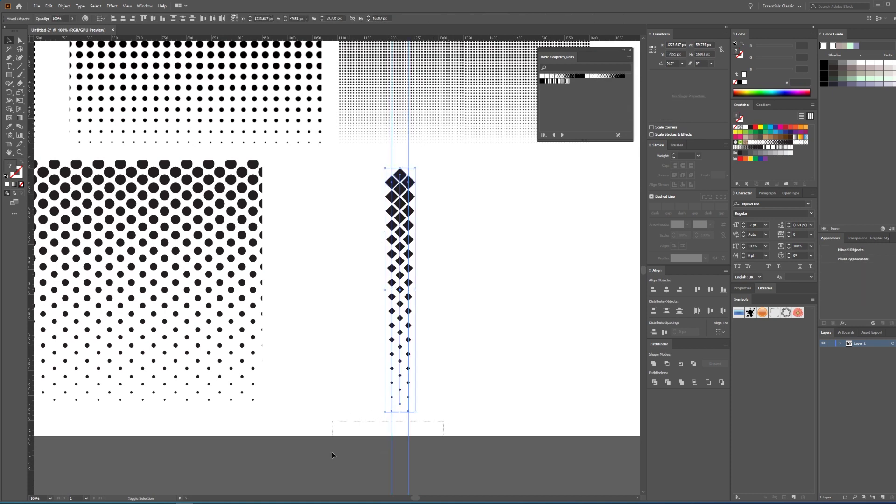
drag(332, 452, 351, 439)
drag(420, 401, 381, 428)
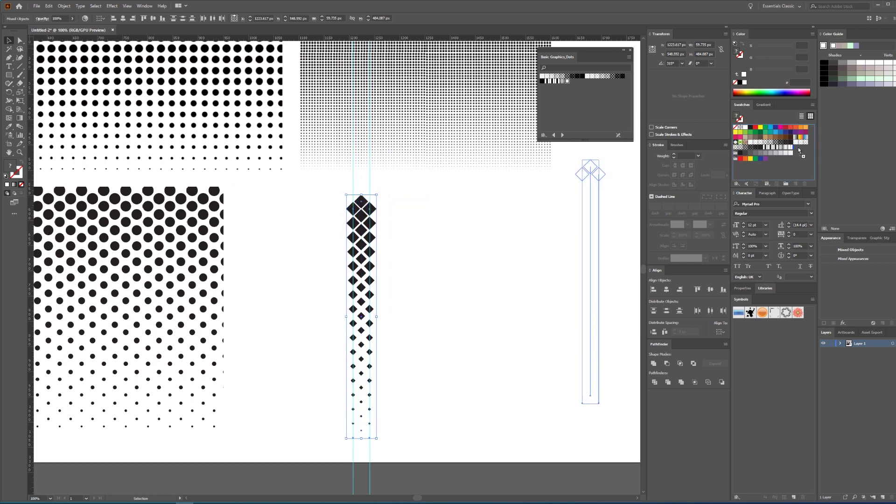
click(586, 234)
drag(417, 243, 332, 243)
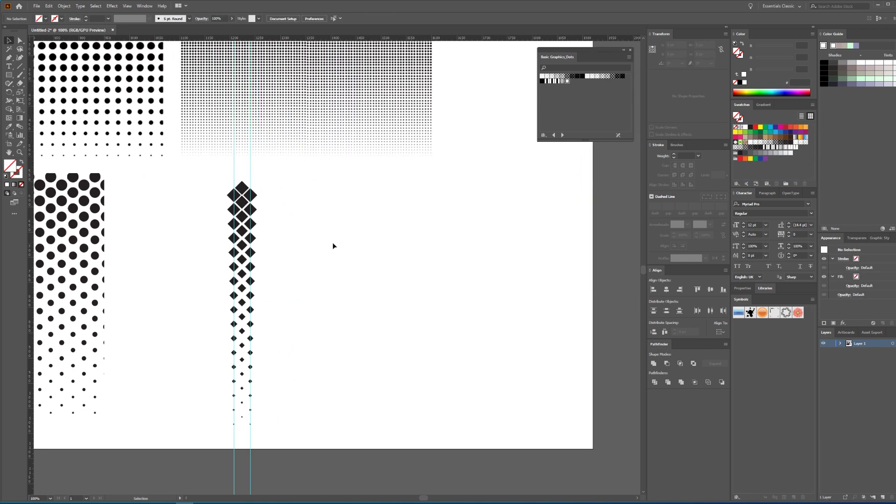
key(m)
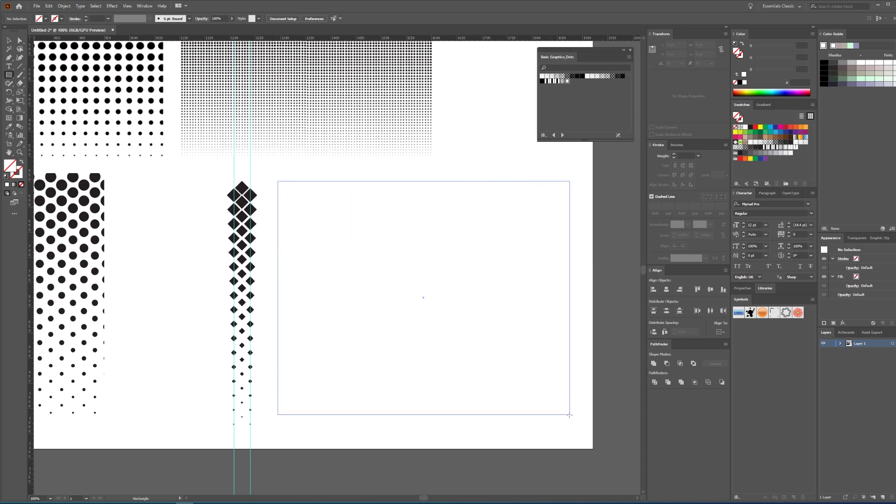
Draw a large rectangle beside the column and fill it with the new diamond pattern swatch
drag(278, 181, 569, 412)
drag(424, 412, 423, 385)
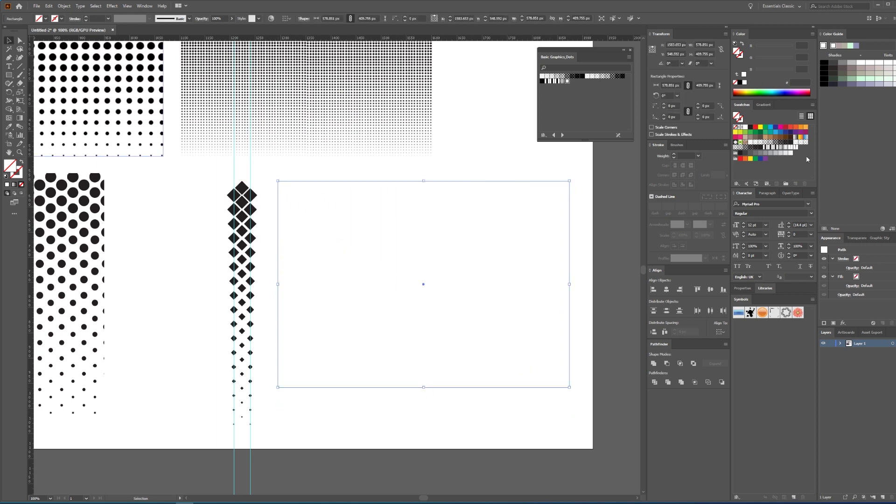
click(796, 149)
click(467, 399)
Inspect the framing rectangle and the diamond blend column by selecting each in turn
scroll(205, 184, up, 3)
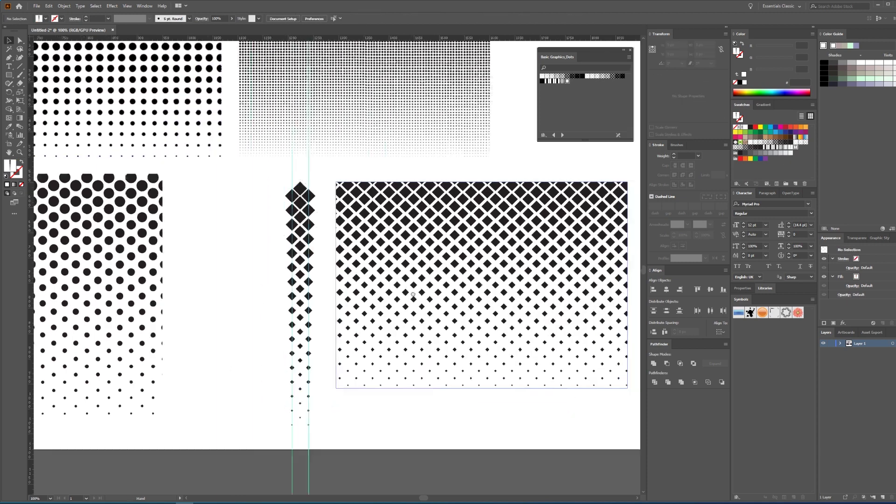
click(332, 178)
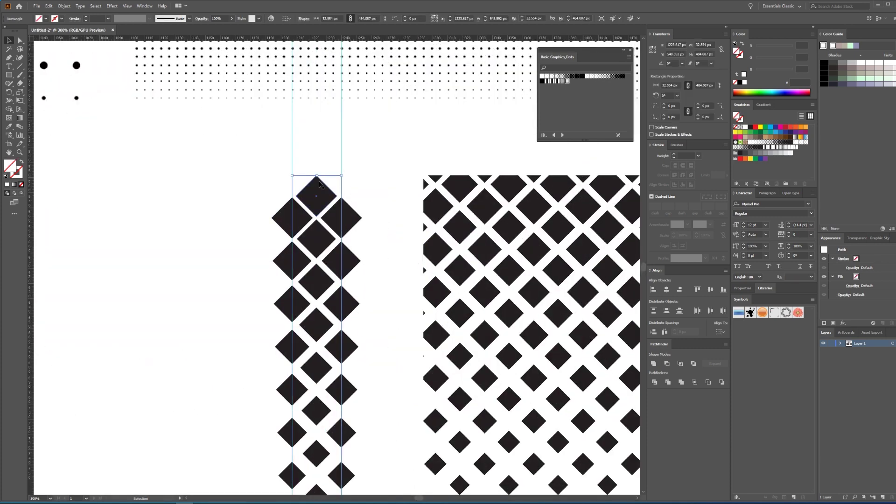
scroll(319, 184, down, 2)
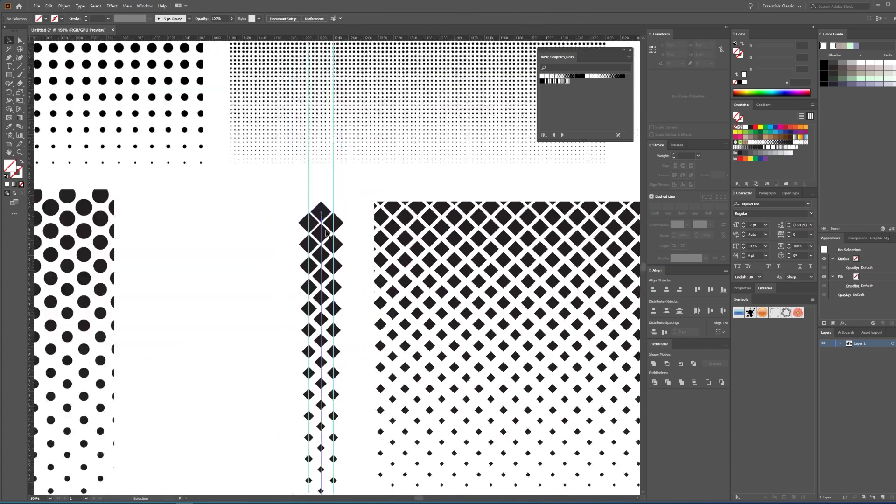
scroll(319, 184, down, 1)
click(312, 175)
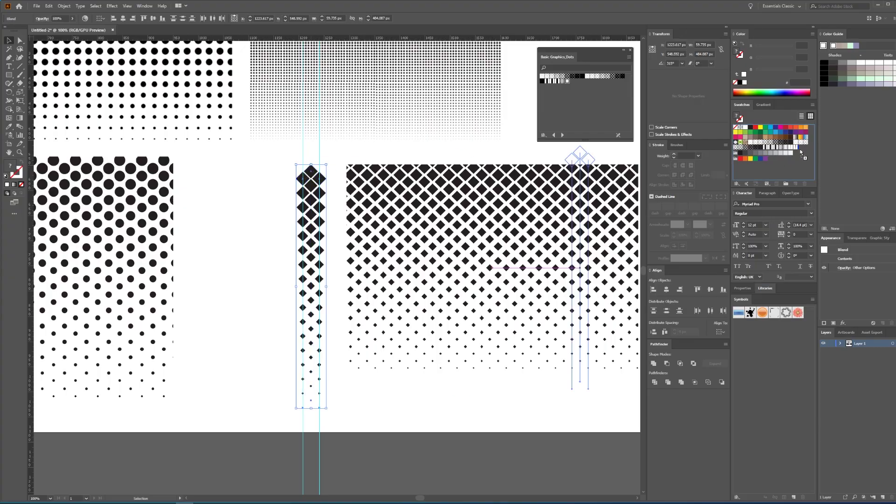
click(427, 421)
scroll(427, 421, right, 3)
Apply a different pattern swatch to the large rectangle and inspect the result
click(405, 298)
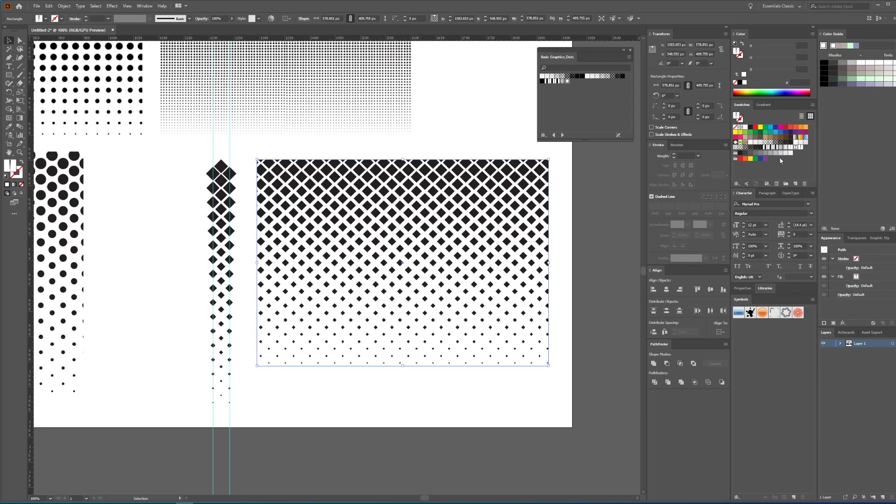
click(802, 148)
click(419, 371)
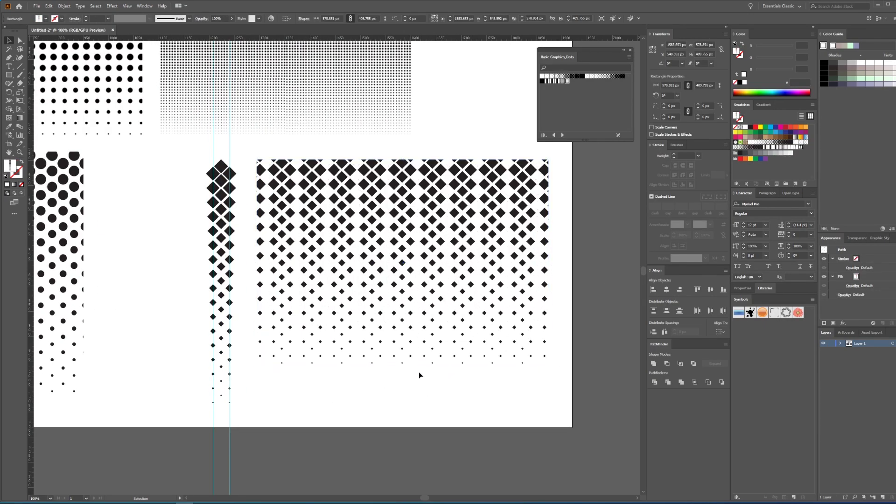
scroll(418, 148, up, 3)
scroll(418, 154, up, 2)
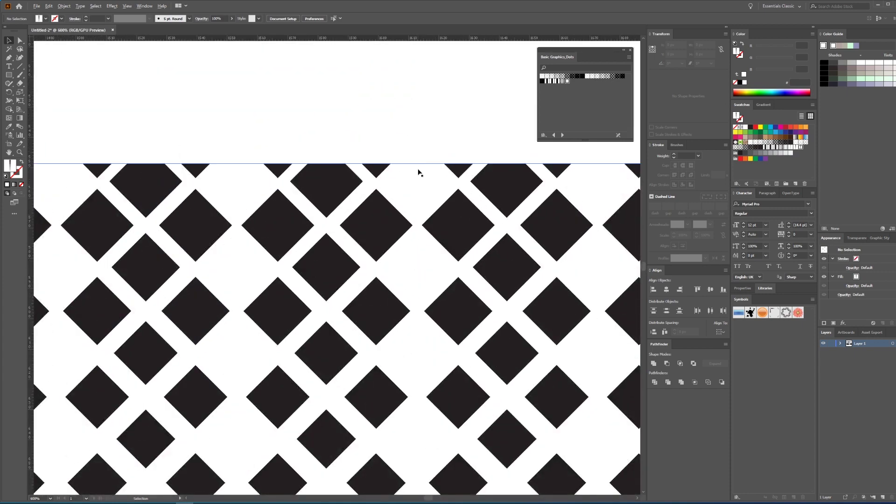
scroll(413, 191, down, 5)
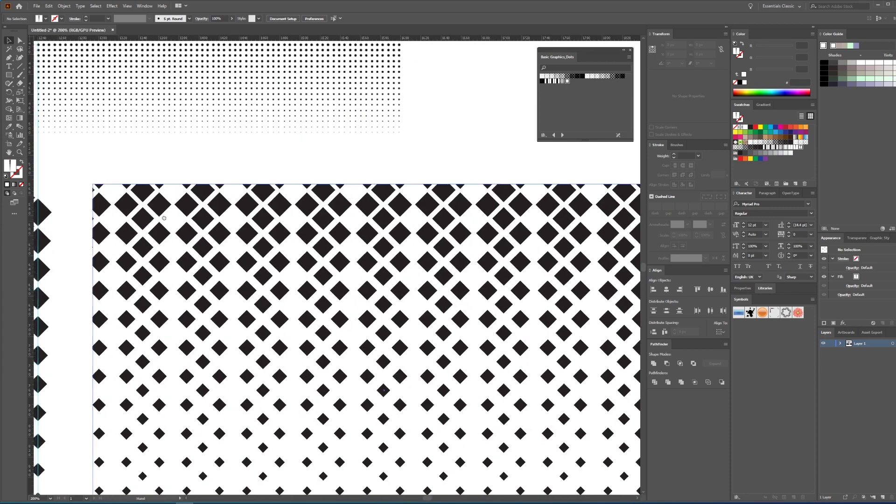
scroll(374, 178, up, 2)
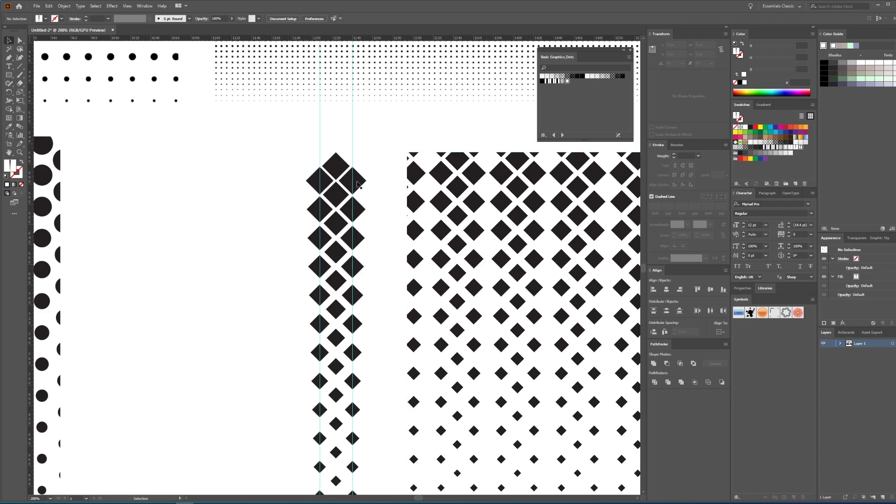
scroll(369, 231, down, 1)
Refill the rectangle with the denser diamond pattern swatch
click(584, 196)
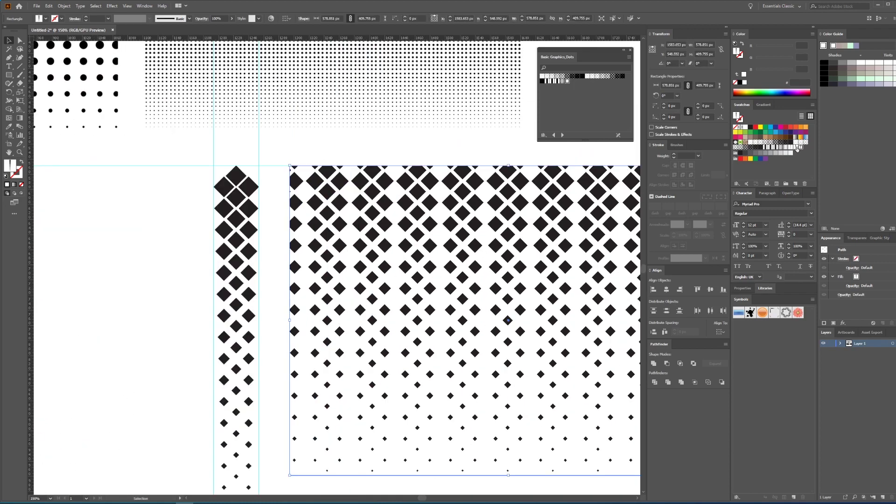
click(796, 147)
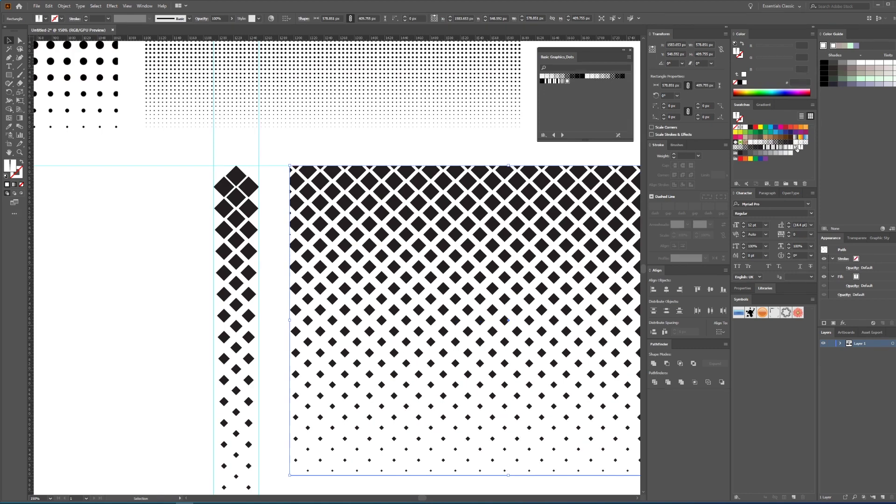
scroll(334, 300, down, 3)
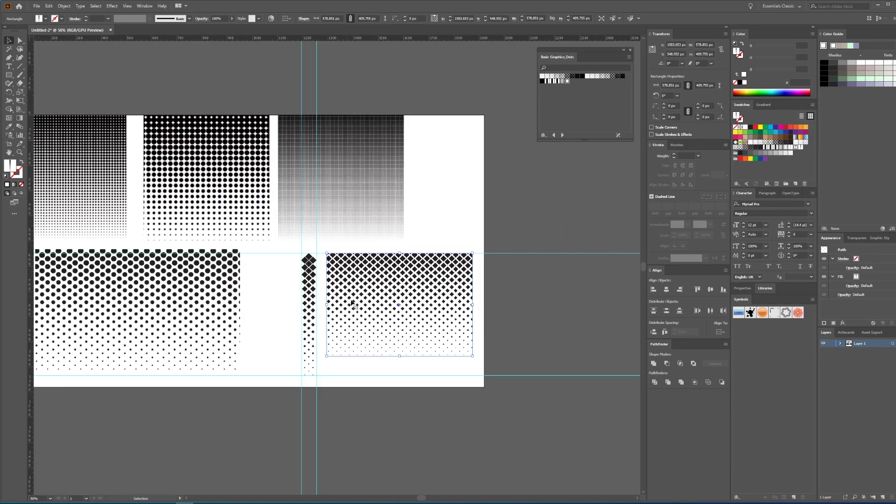
scroll(334, 300, left, 3)
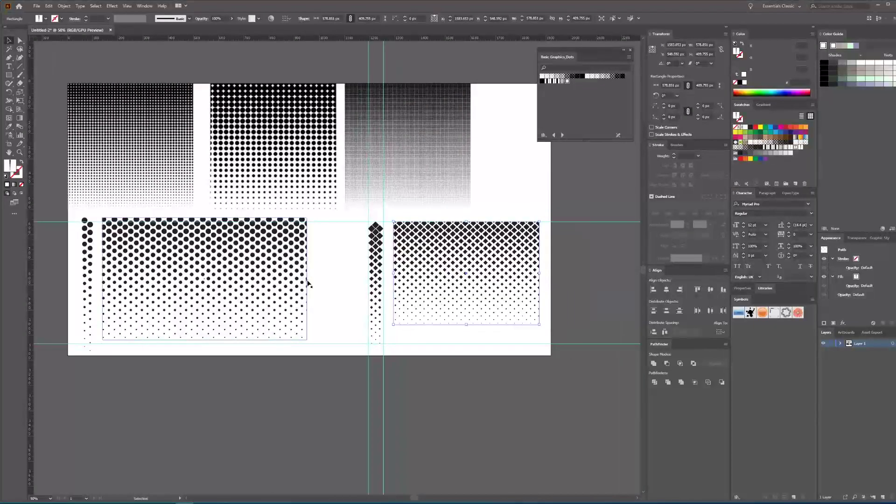
On the second artboard, draw a solid dark dot with the Ellipse tool
key(Page_Down)
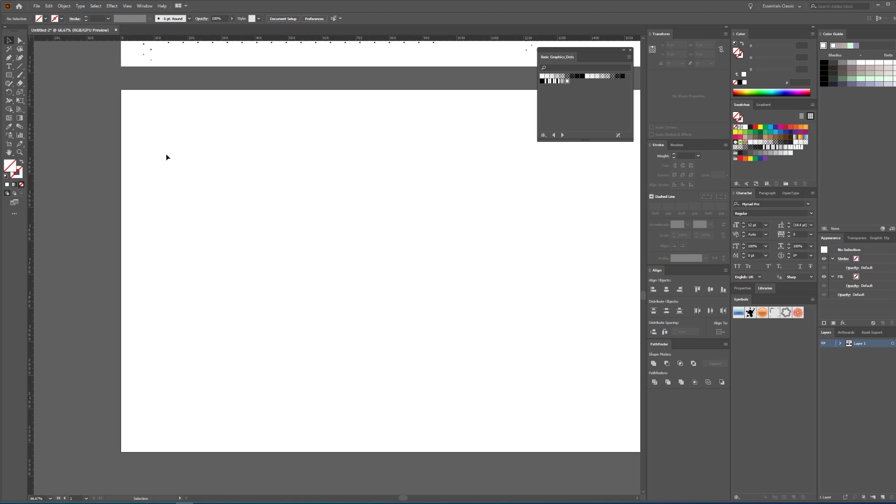
key(l)
key(d)
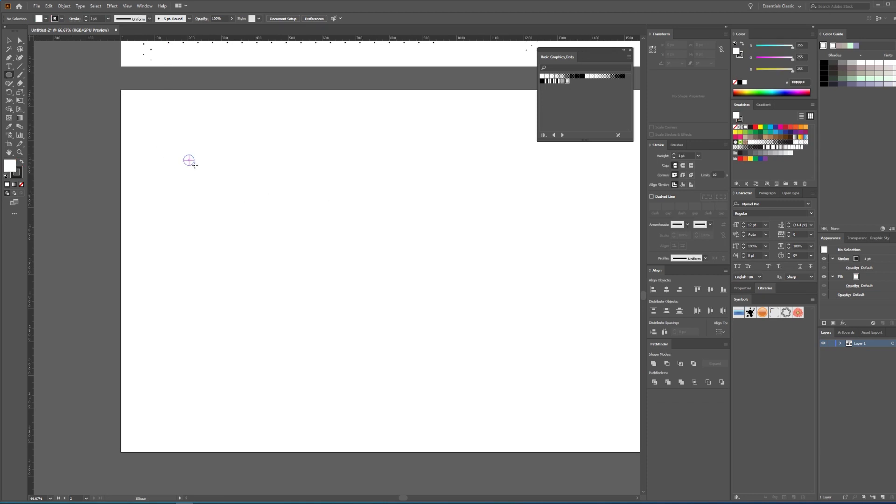
mouse_move(185, 156)
mouse_down()
mouse_move(194, 164)
mouse_move(189, 138)
mouse_move(189, 381)
mouse_up()
key(shift+x)
key(v)
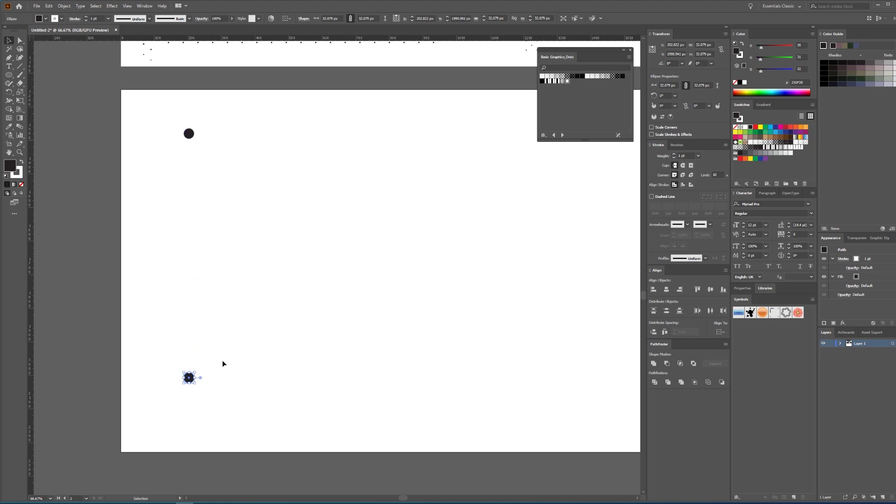
Scale the lower dot copy to 10% and blend the two dots with 20 specified steps
double_click(19, 92)
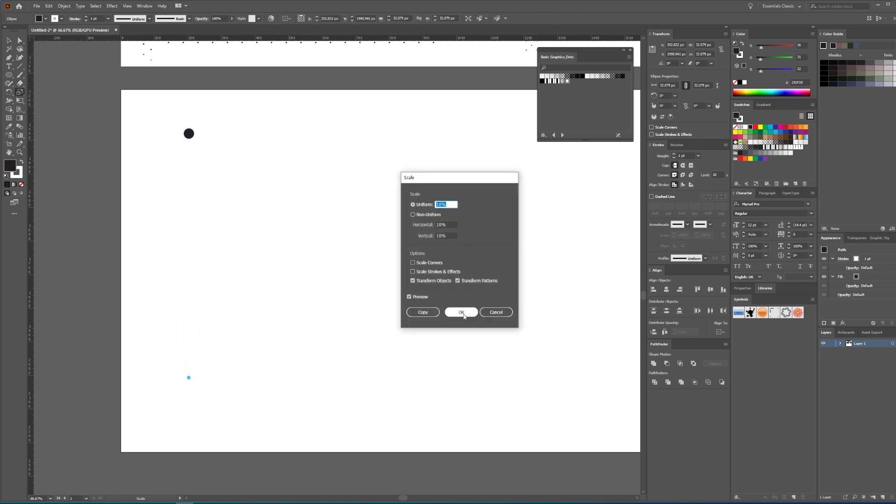
click(460, 314)
shift+click(189, 134)
click(64, 5)
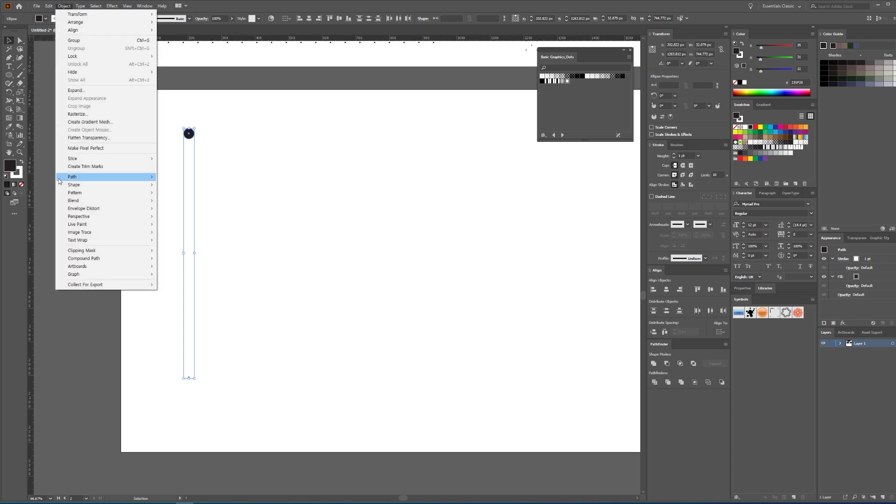
click(182, 219)
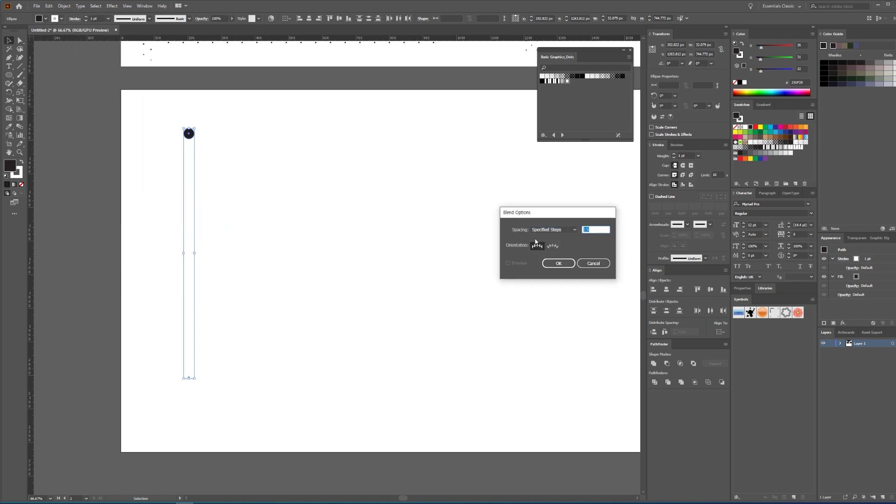
text(20)
key(Return)
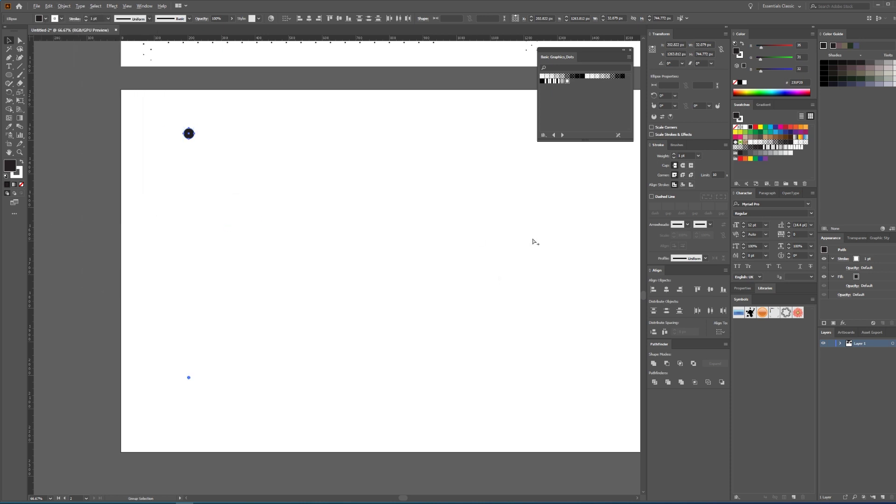
key(ctrl+alt+b)
Move the new dot column slightly left and down and check its selection
click(195, 252)
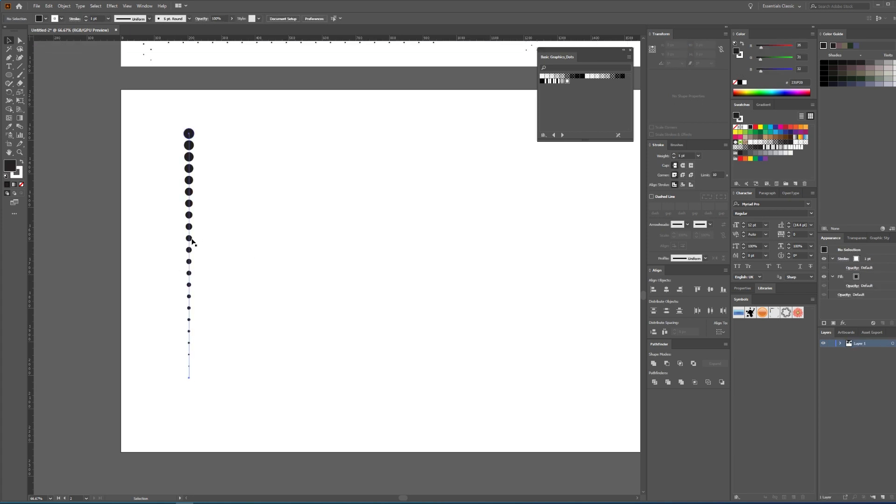
drag(191, 242, 180, 256)
click(341, 250)
key(ctrl+a)
click(342, 249)
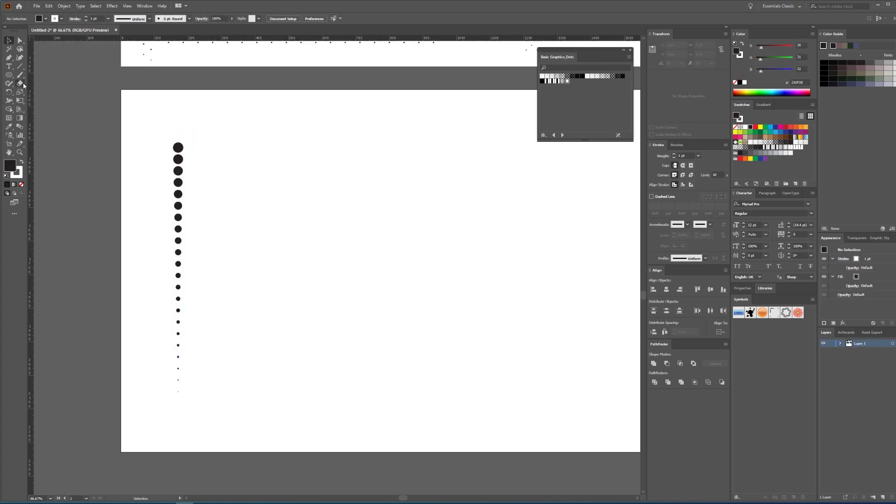
click(10, 76)
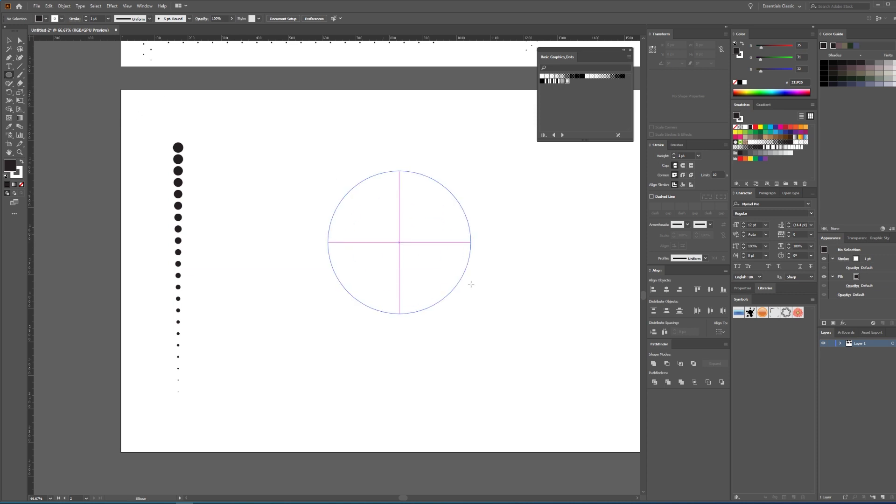
Draw a large circle and delete its right and bottom anchors, leaving an upper-left arc
drag(400, 243, 461, 304)
key(v)
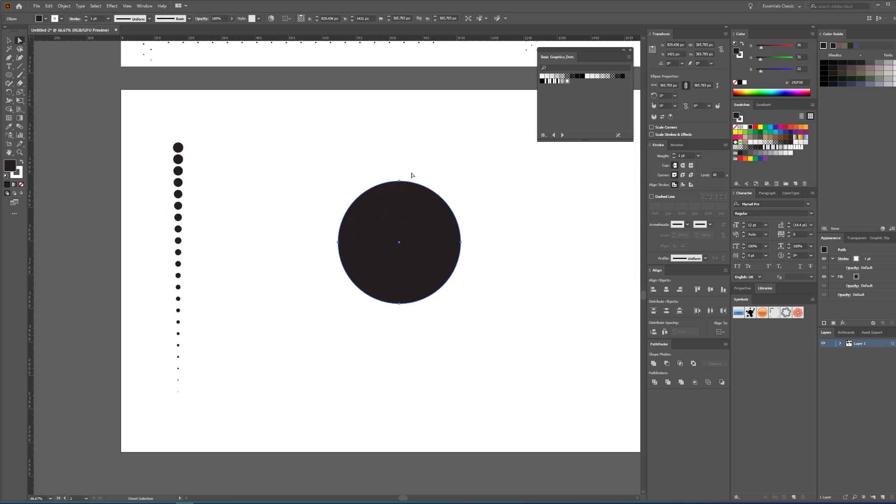
mouse_move(474, 186)
mouse_down()
mouse_move(462, 268)
mouse_move(467, 233)
mouse_up()
click(462, 267)
key(Delete)
drag(416, 296, 387, 322)
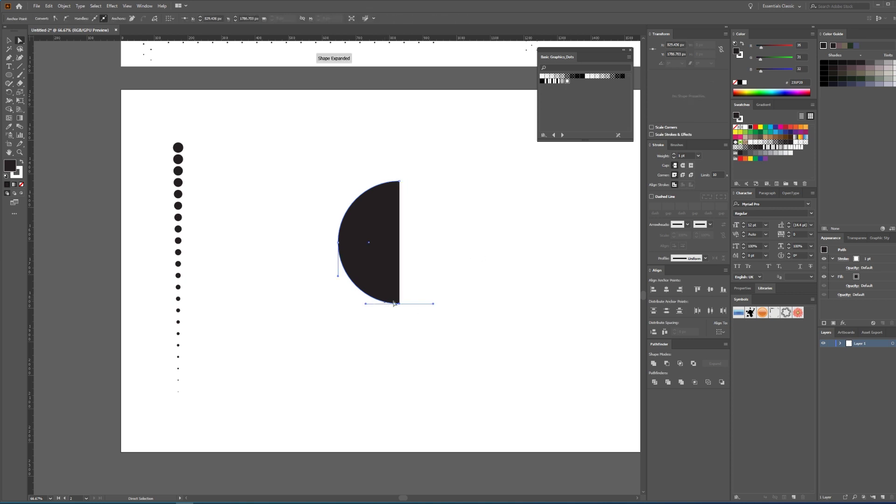
key(Delete)
key(v)
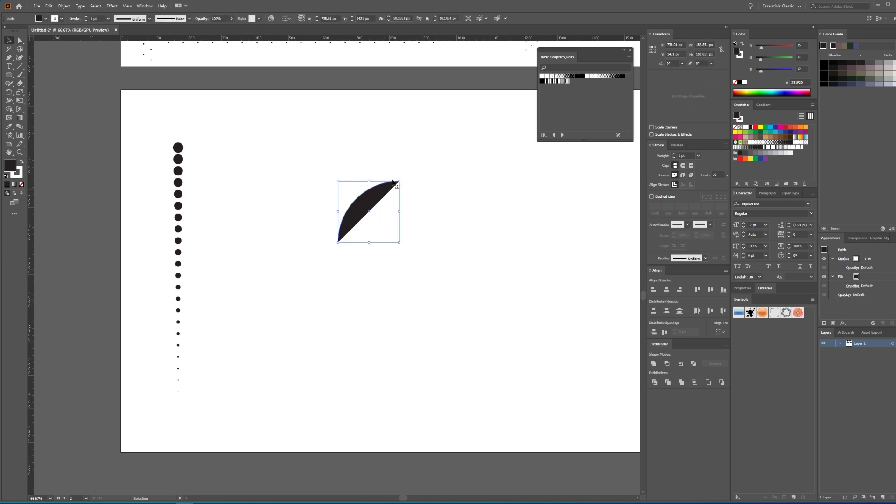
Make the arc a stroked outline about 277 px, reposition it, and duplicate the dot column leftward
key(shift+x)
click(425, 169)
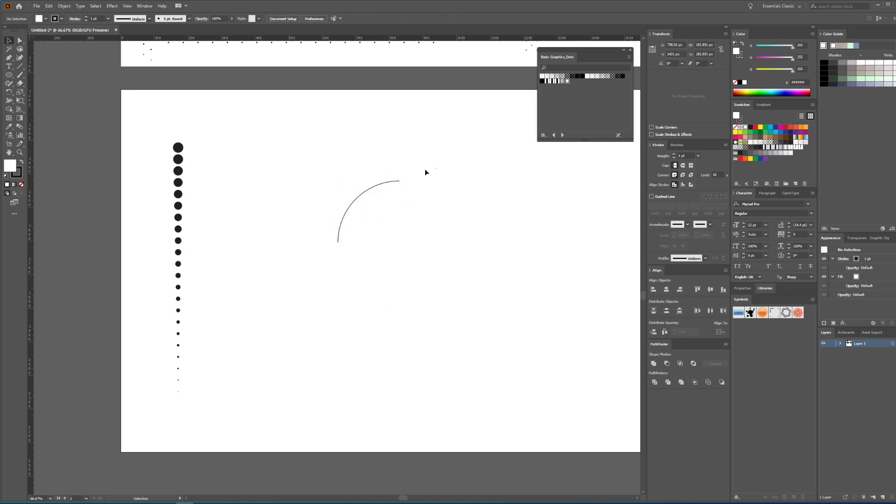
click(390, 195)
drag(399, 180, 414, 164)
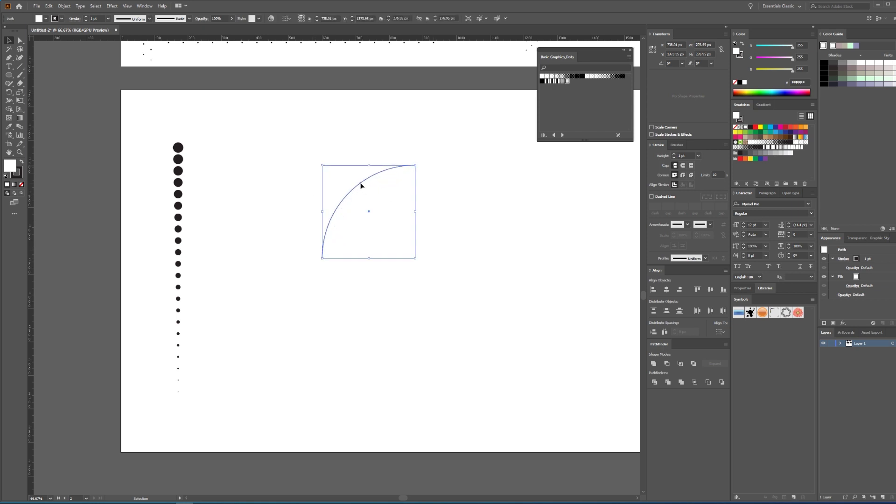
click(450, 256)
mouse_move(362, 185)
mouse_down()
mouse_move(407, 173)
mouse_move(392, 191)
mouse_up()
click(399, 177)
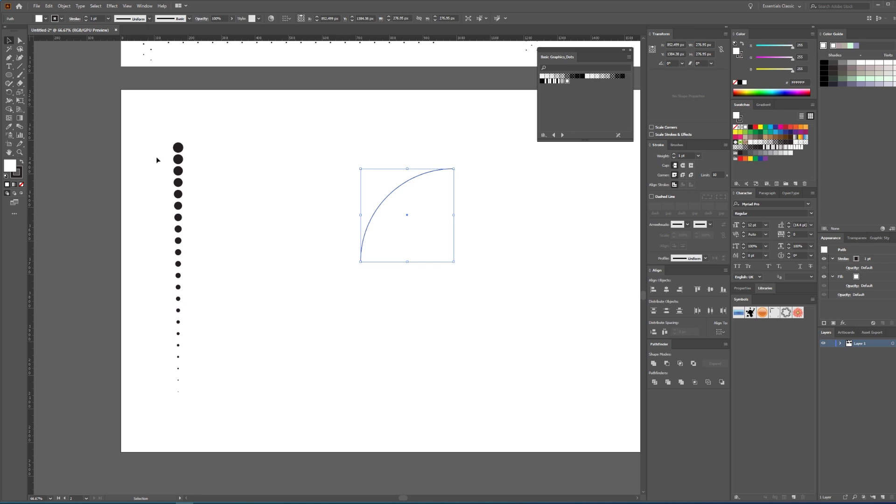
drag(179, 171, 145, 170)
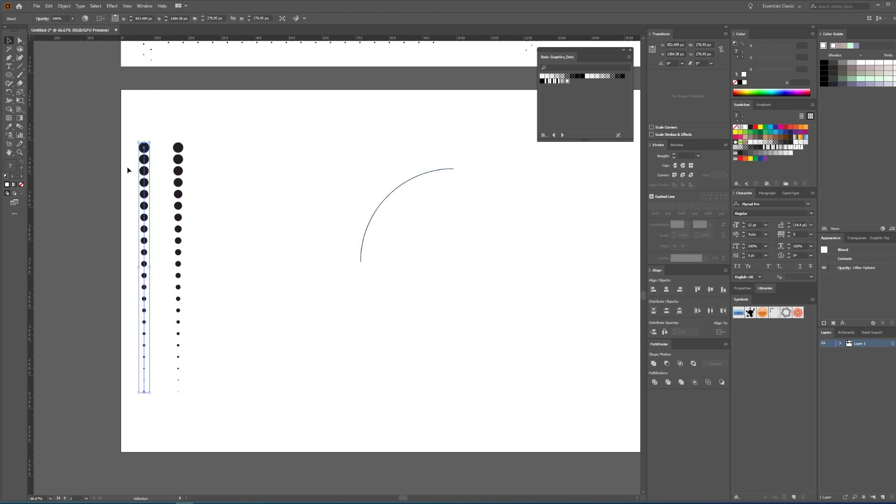
click(173, 138)
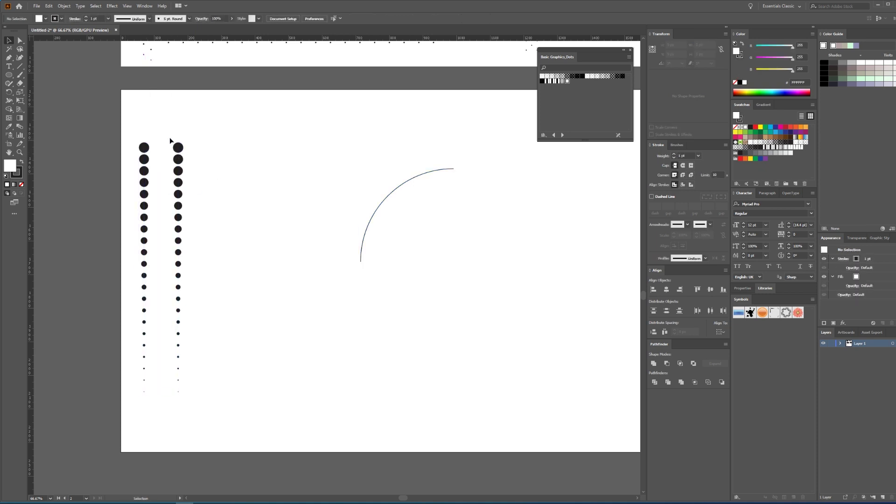
Replace the right dot column's spine with the quarter-circle arc
drag(375, 240, 364, 189)
click(64, 6)
mouse_move(73, 201)
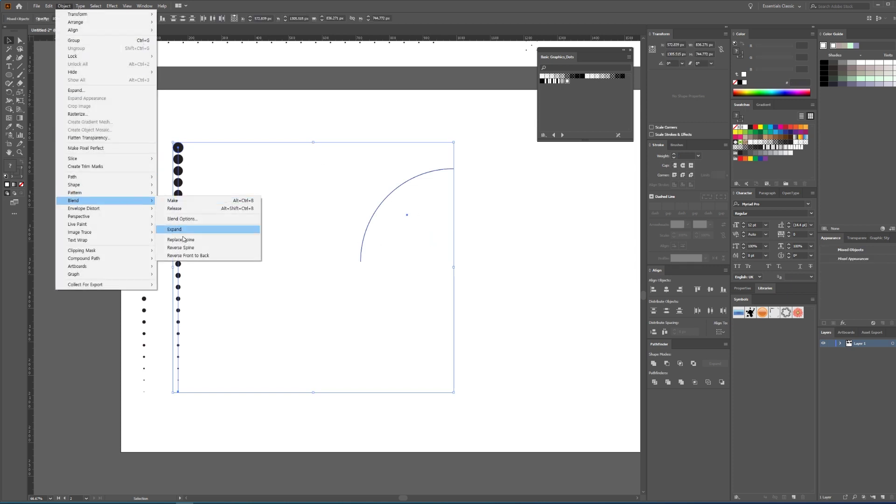
click(193, 243)
click(466, 168)
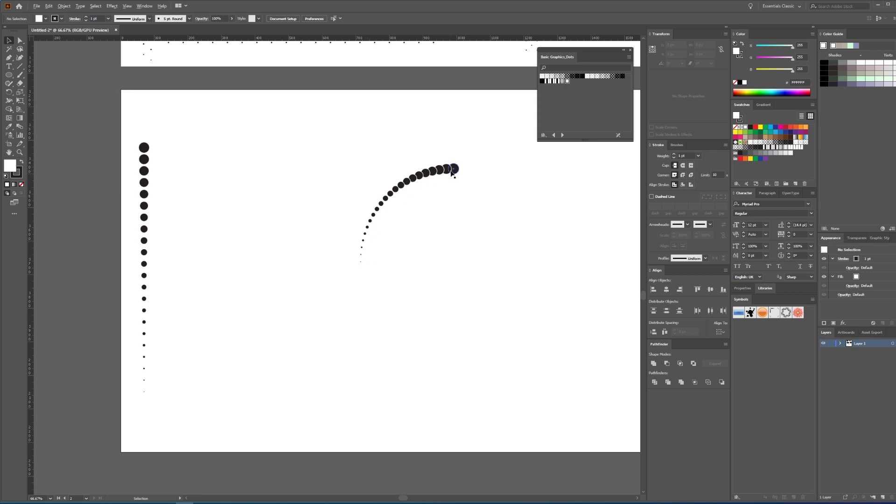
Set the curved blend's Blend Options to 20 specified steps
scroll(453, 171, up, 5)
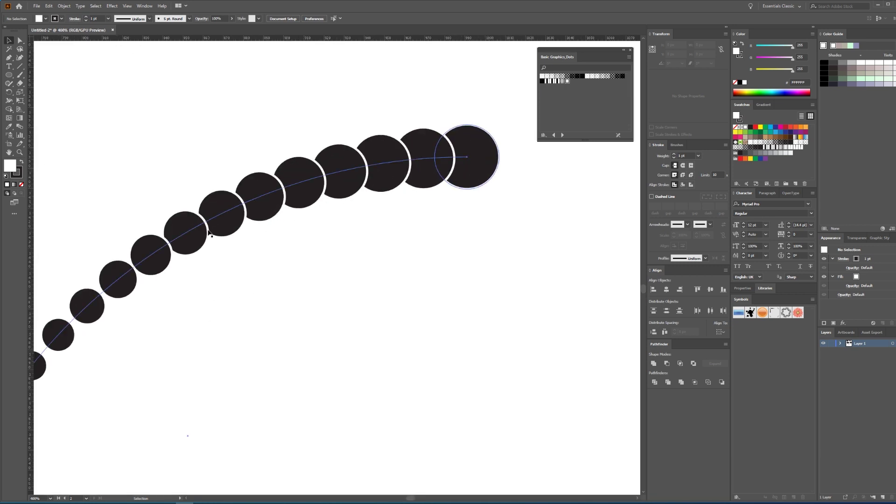
click(436, 182)
scroll(436, 182, down, 5)
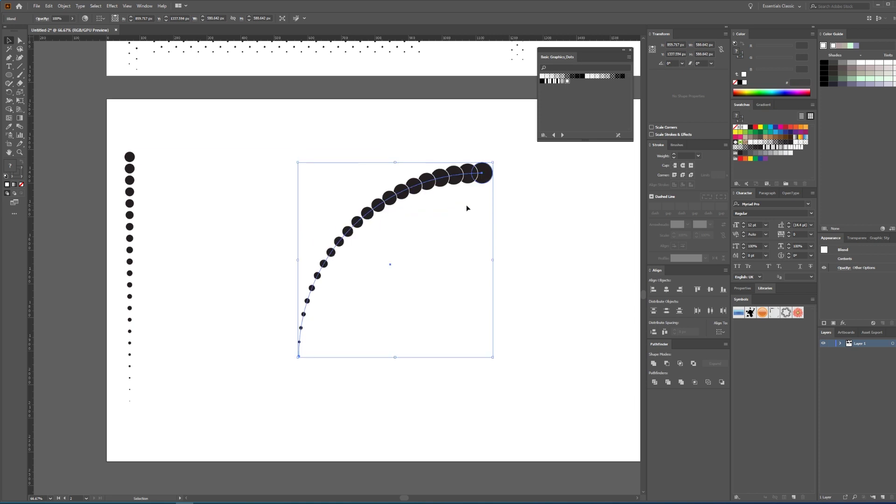
key(alt+o)
key(b)
key(o)
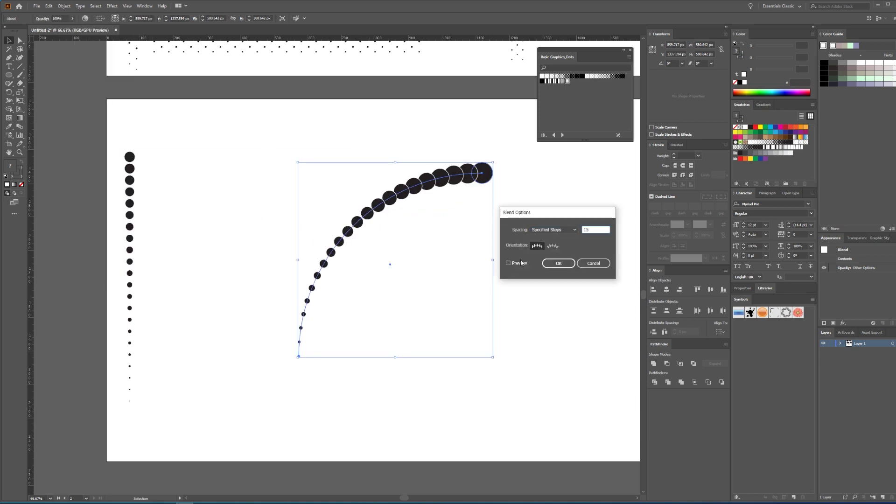
double_click(586, 230)
text(20)
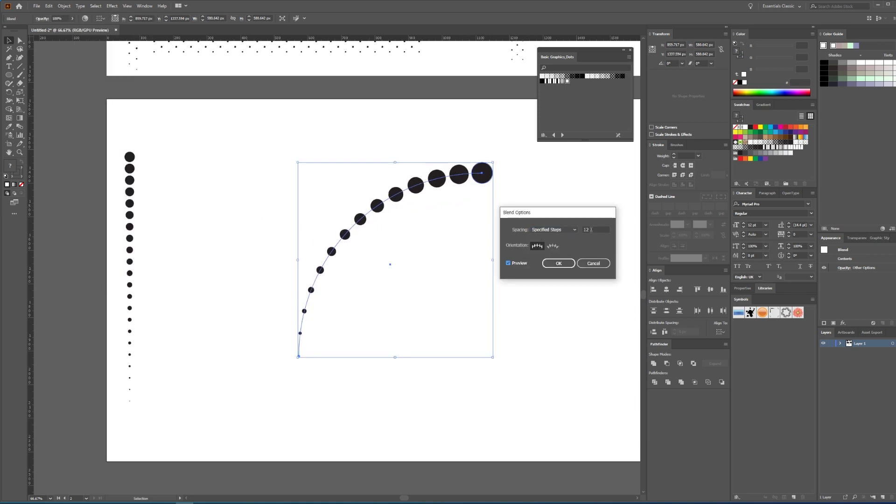
click(559, 263)
key(a)
Shrink the curved dot blend and shift it to the left
key(ctrl+shift+a)
click(487, 173)
scroll(487, 173, up, 5)
scroll(487, 174, down, 5)
key(v)
click(433, 205)
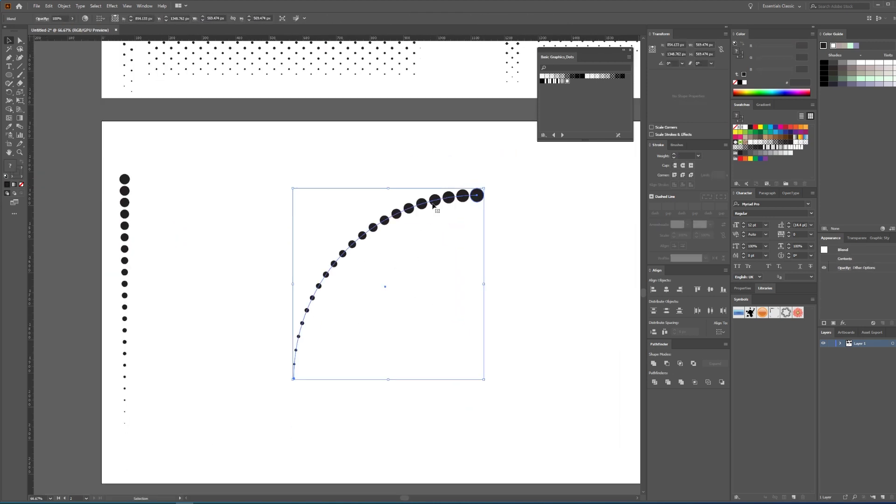
drag(485, 188, 401, 220)
Zoom in and move the arc's last dot up and to the right
key(ctrl+equal)
key(ctrl+equal)
key(ctrl+equal)
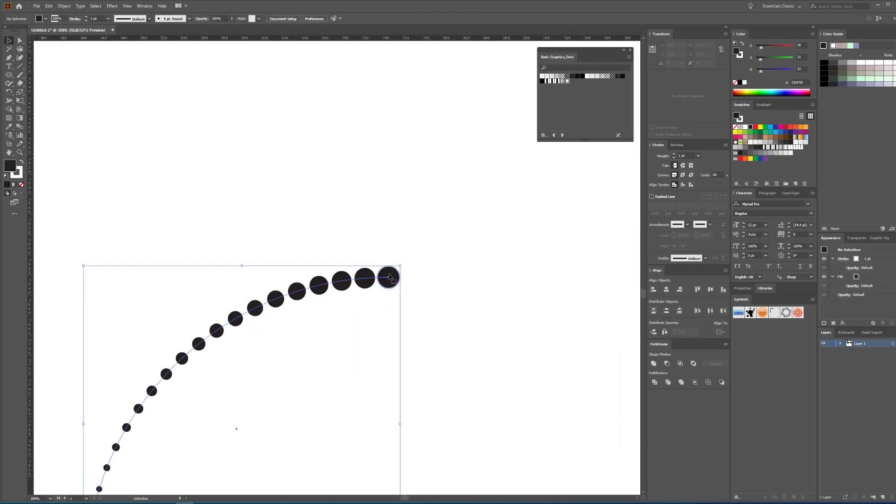
key(a)
click(388, 277)
drag(392, 278, 413, 237)
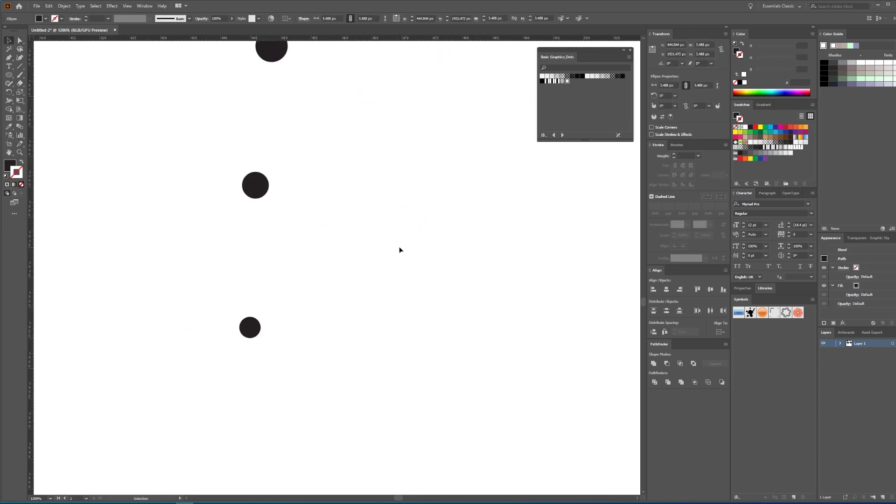
Rotate a copy of the dot arc about its end circle, repeating with Ctrl+D around the centre
click(9, 92)
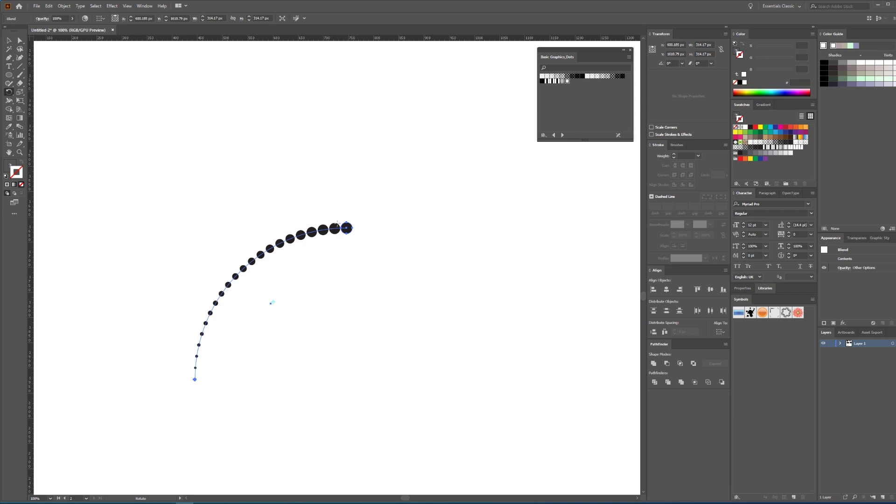
scroll(346, 228, up, 2)
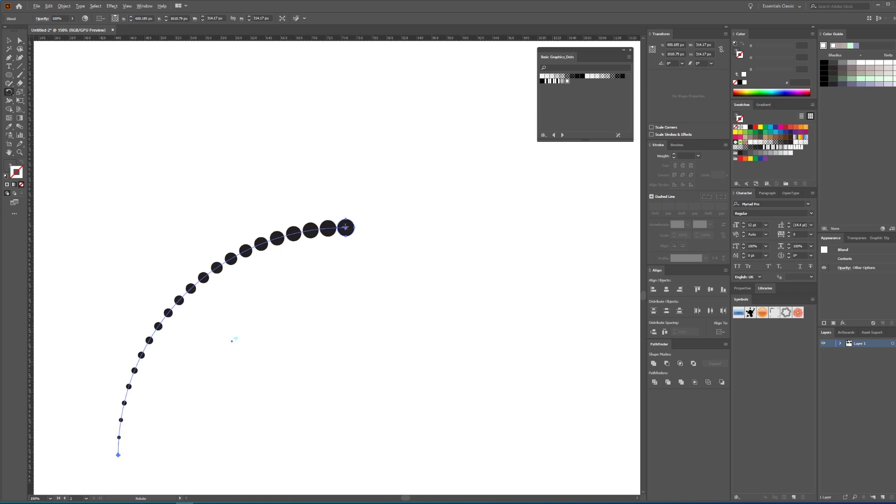
alt+click(347, 229)
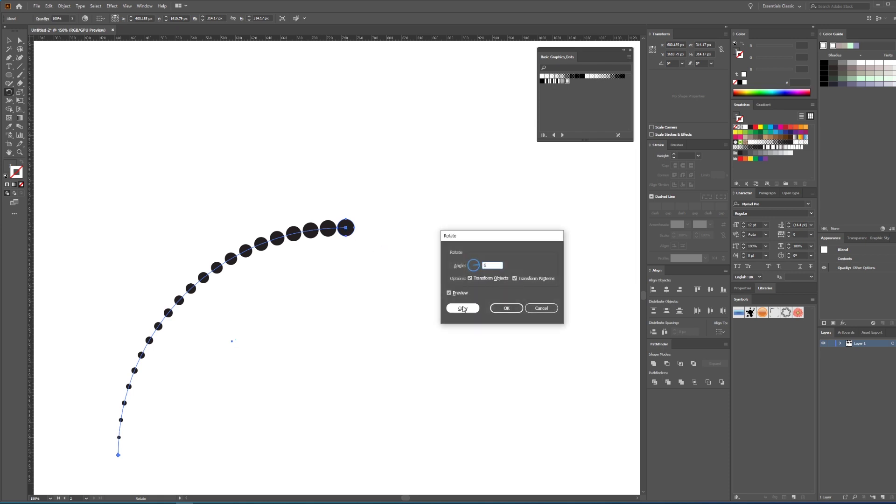
click(462, 308)
scroll(336, 295, down, 3)
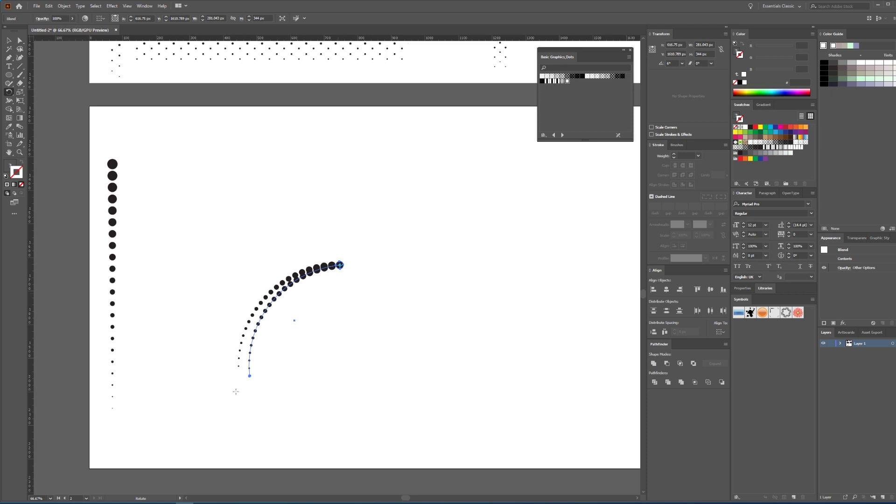
key(ctrl+d)
key(ctrl+d)
key(ctrl+d)
key(ctrl+d)
key(ctrl+d)
key(ctrl+d)
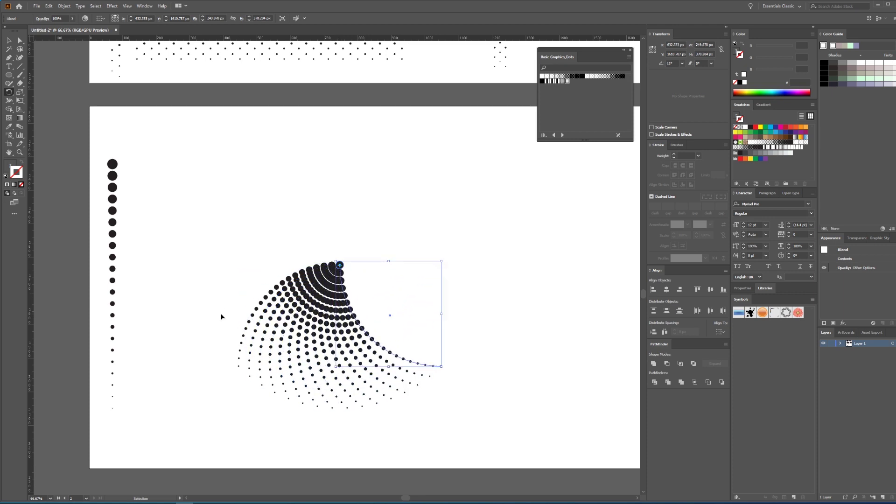
key(ctrl+d)
key(ctrl+d)
key(ctrl+d)
key(ctrl+d)
key(ctrl+d)
key(ctrl+d)
key(ctrl+d)
key(ctrl+d)
key(ctrl+d)
key(ctrl+d)
key(ctrl+d)
key(ctrl+d)
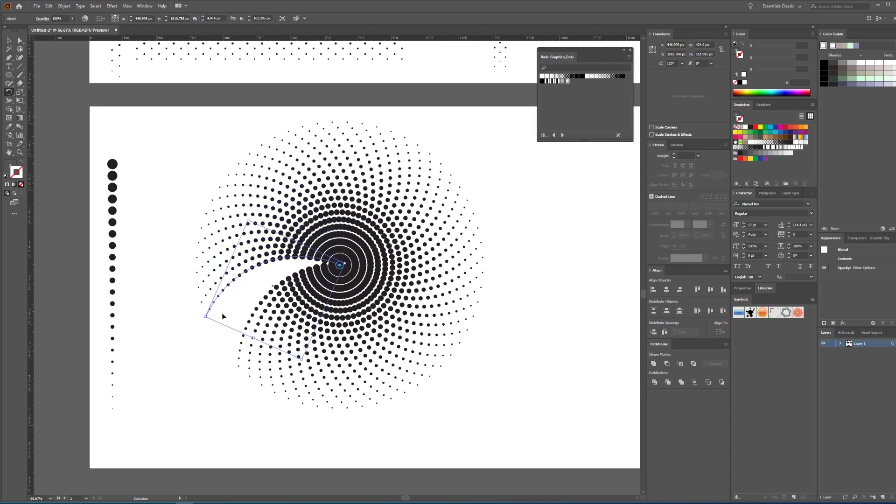
key(ctrl+d)
key(ctrl+d)
key(ctrl+d)
Select all the rotated copies of the dot arc together
key(v)
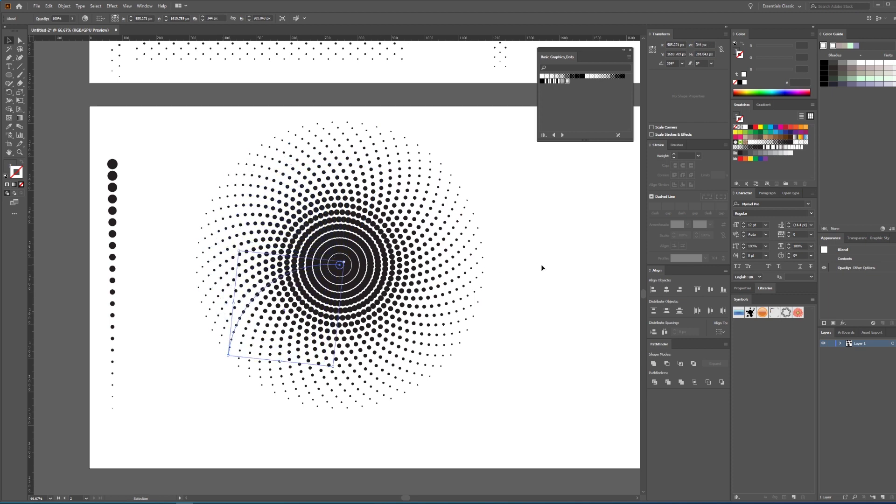
key(ctrl+a)
click(64, 5)
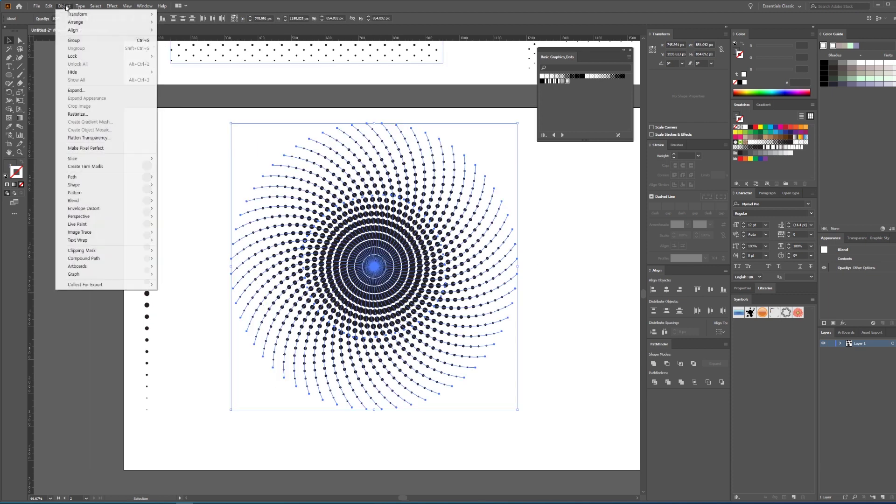
Expand the spiral blend into a plain group of dots and centre the inner rings in view
click(76, 91)
drag(444, 196, 472, 226)
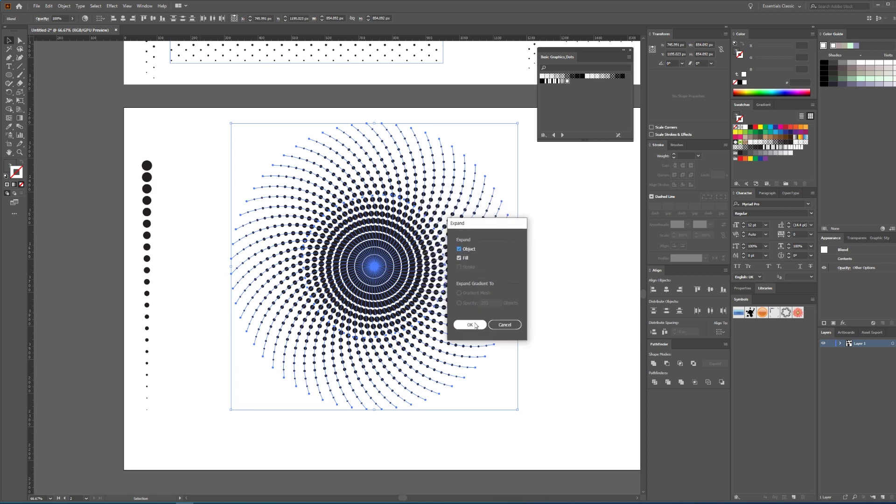
click(470, 325)
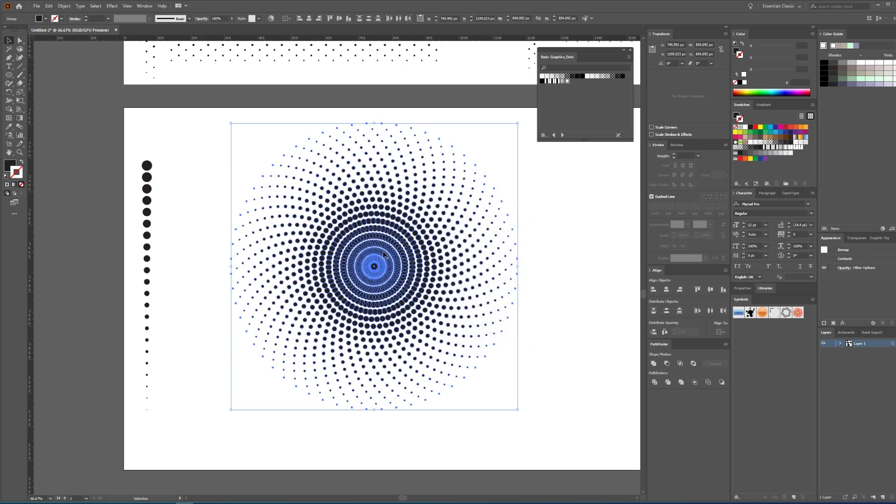
click(521, 245)
scroll(366, 232, up, 2)
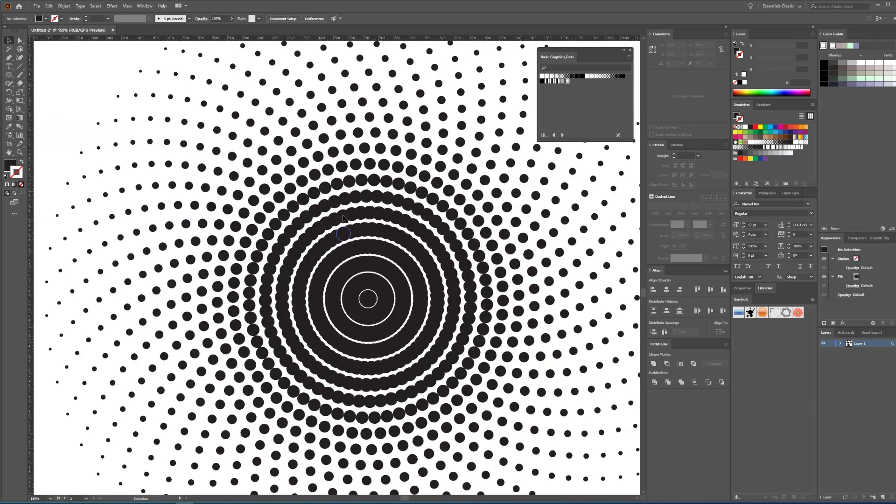
drag(405, 191, 400, 170)
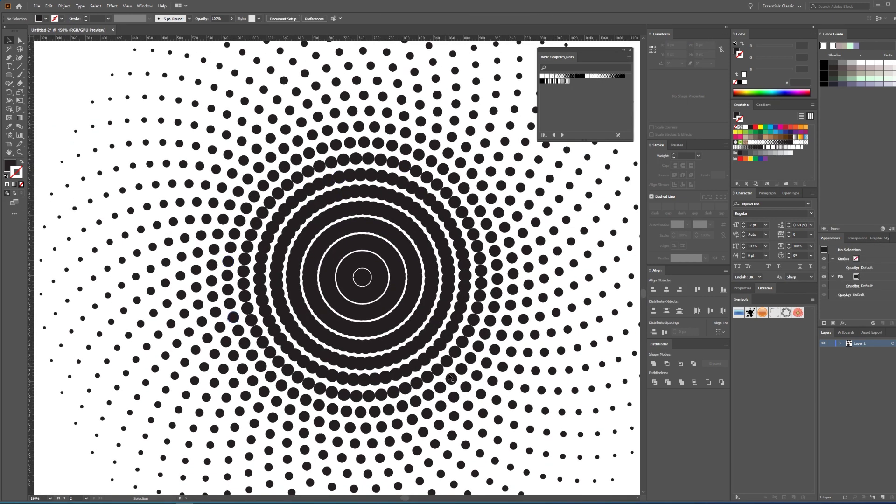
Lasso the dense inner rings and delete them along with leftover fragments
key(q)
drag(380, 158, 267, 344)
drag(368, 395, 401, 159)
key(Delete)
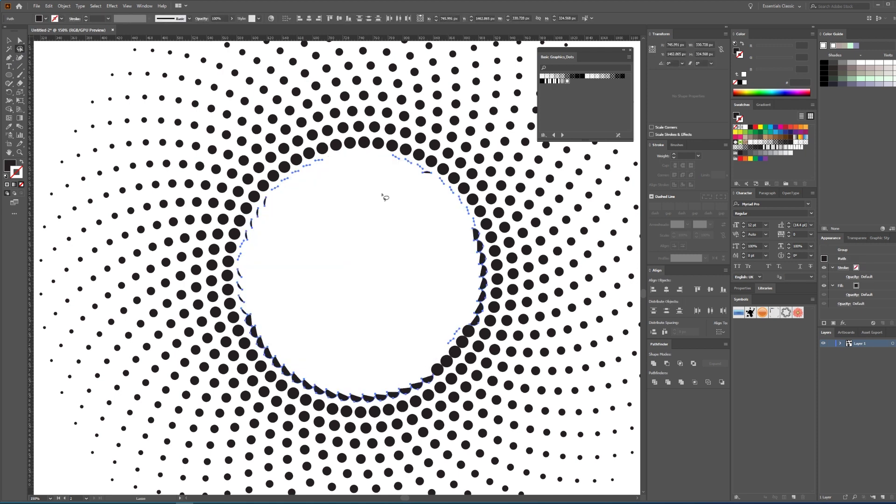
key(Delete)
Delete the remnant dots at the hole's lower right, then select the whole hollow dot circle
drag(465, 322, 444, 320)
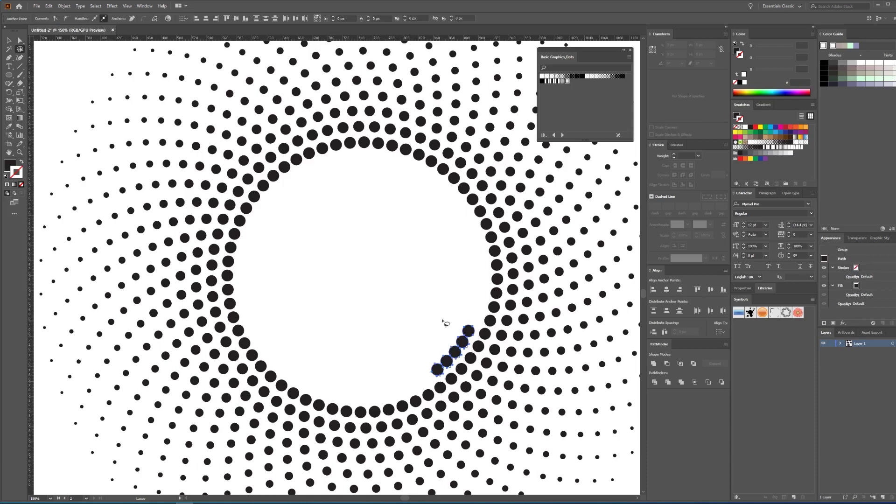
key(Delete)
alt+scroll(394, 313, down, 3)
key(v)
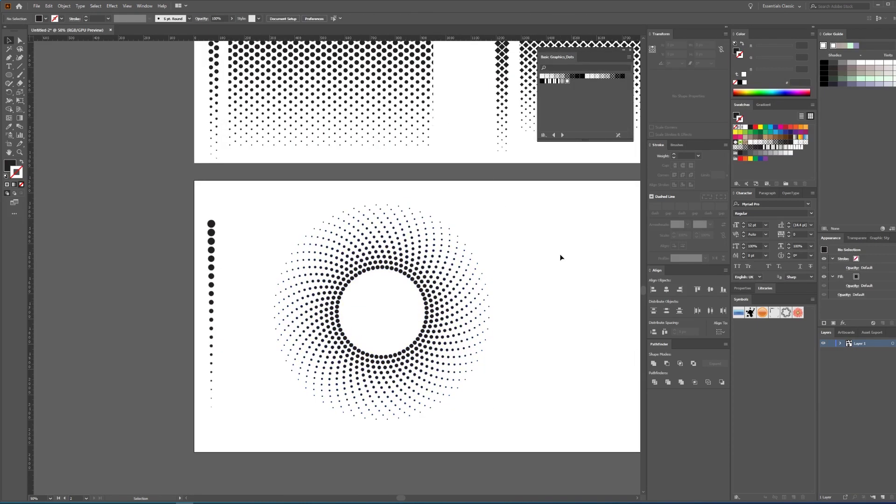
drag(532, 438, 387, 305)
Draw a black-filled rectangle covering the artboard's right half
key(m)
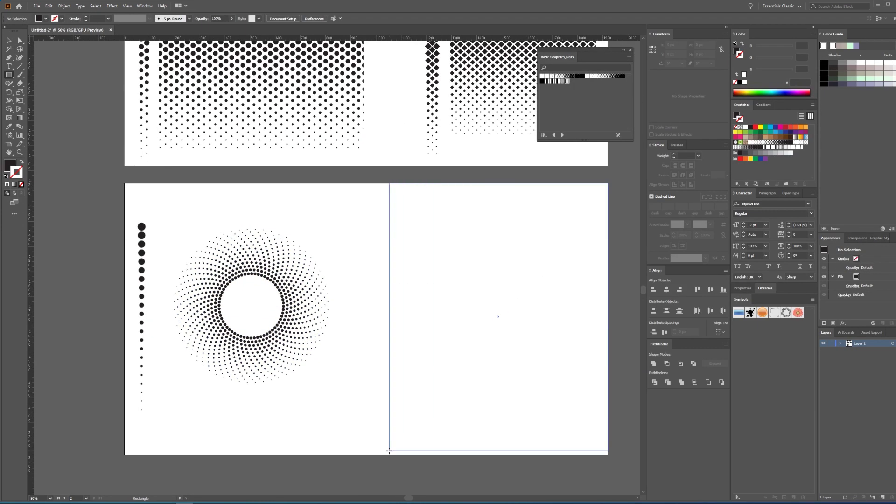
drag(383, 183, 608, 455)
key(v)
click(216, 263)
Duplicate the dot circle onto the black rectangle and give it a yellow-red-magenta gradient
drag(216, 263, 455, 259)
key(period)
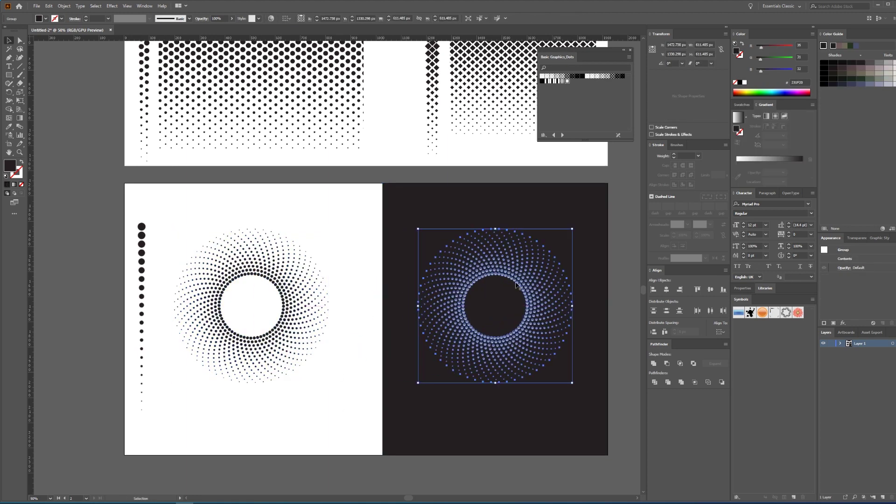
key(ctrl+shift+a)
scroll(536, 311, up, 3)
click(408, 149)
key(ctrl+minus)
key(ctrl+minus)
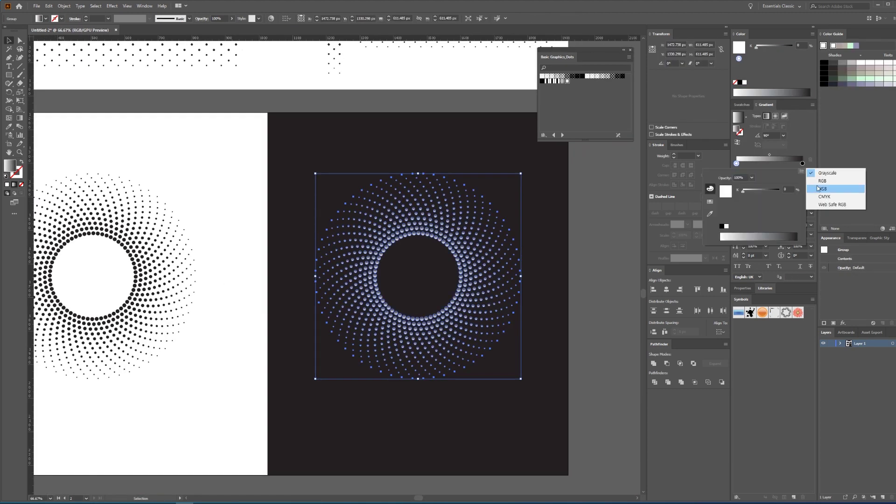
click(771, 163)
double_click(770, 163)
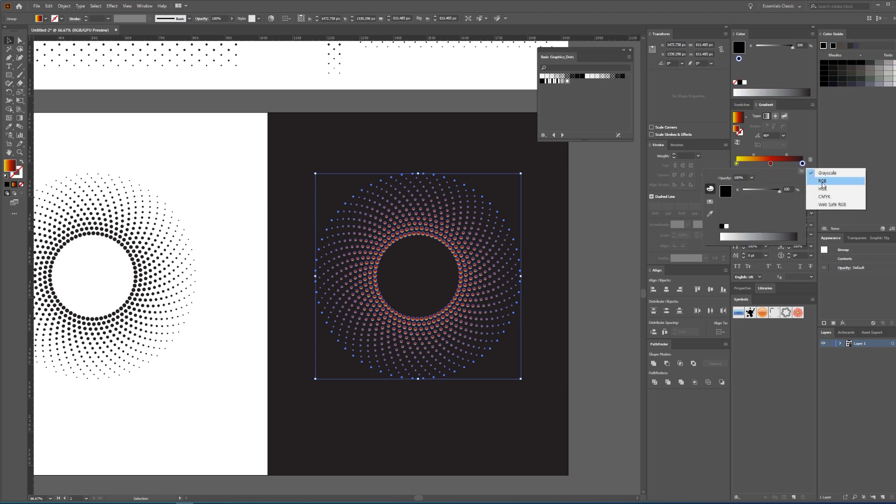
double_click(803, 163)
Angle the gradient diagonally across the copied dots with the Gradient tool
key(g)
drag(219, 154, 411, 289)
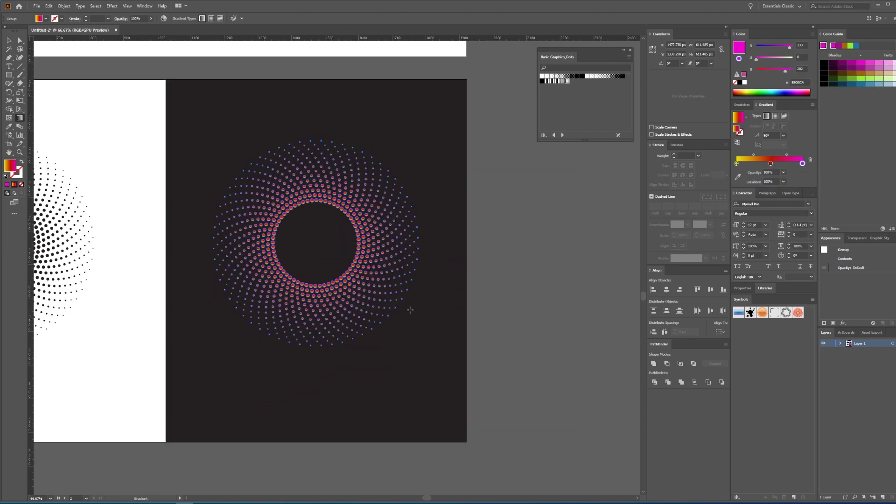
key(ctrl+shift+a)
key(ctrl+1)
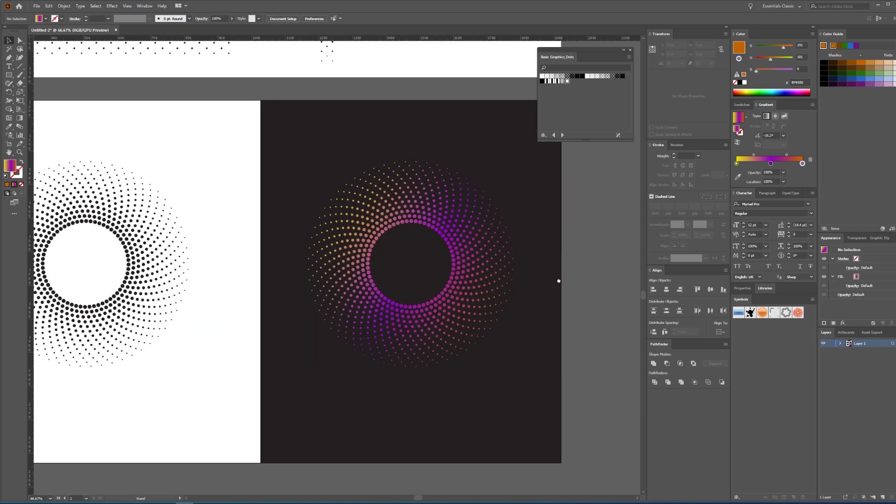
drag(560, 280, 555, 317)
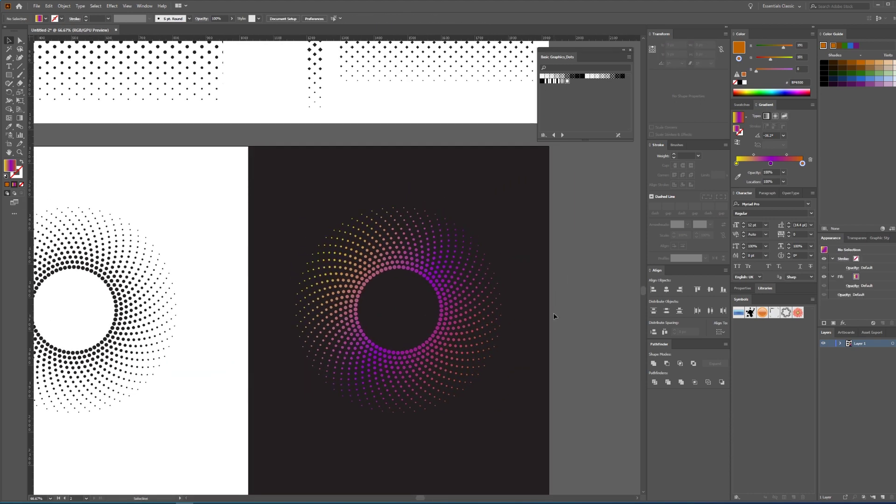
Draw a circle with no fill on the blank third artboard
key(d)
key(l)
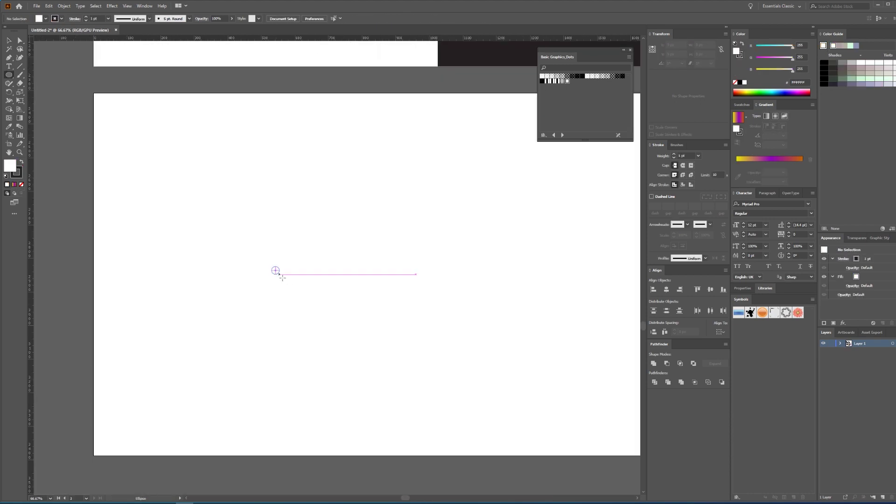
drag(275, 270, 326, 322)
key(v)
drag(390, 340, 227, 264)
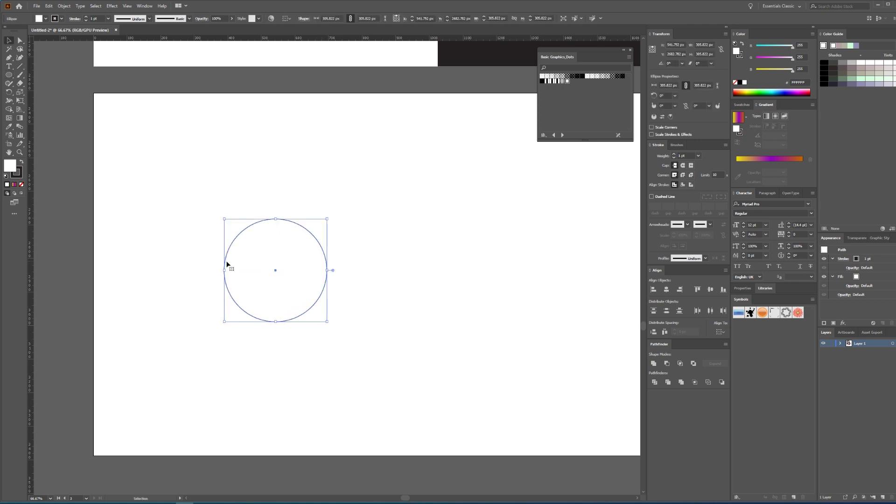
key(slash)
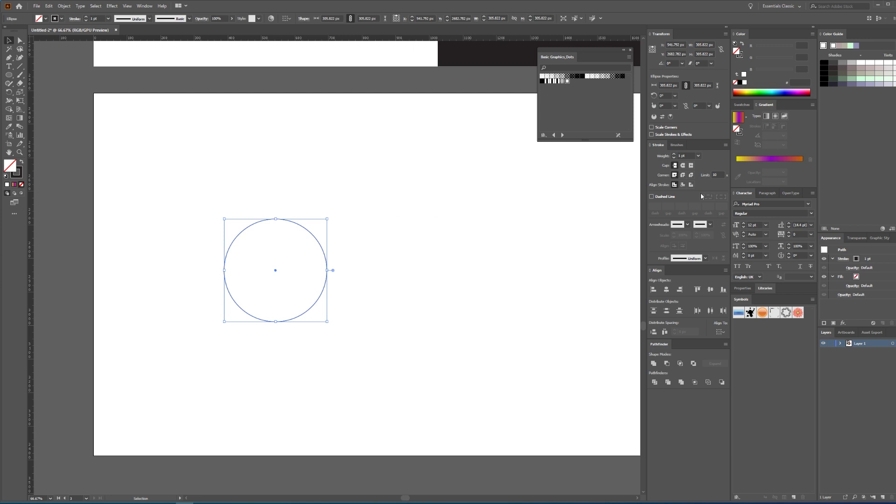
Give the circle a dashed stroke with 0 pt dash and 20 pt gap
click(651, 196)
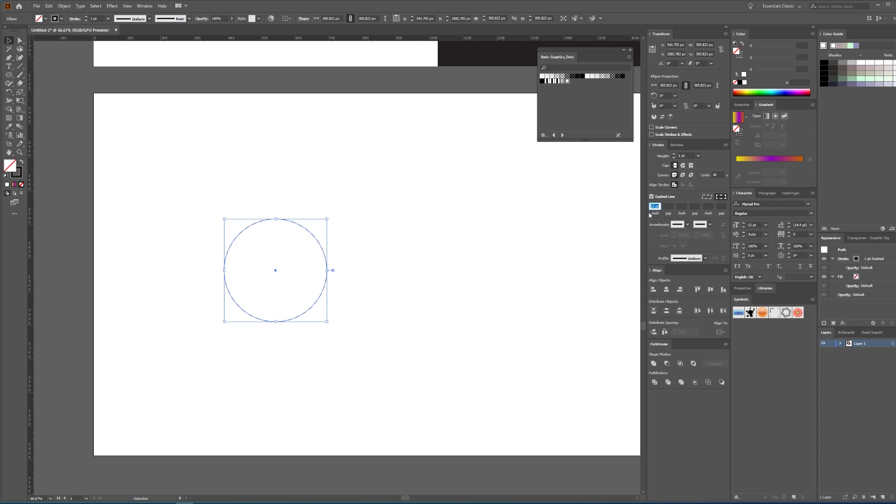
key(Tab)
text(20)
key(Return)
click(351, 249)
drag(350, 248, 255, 278)
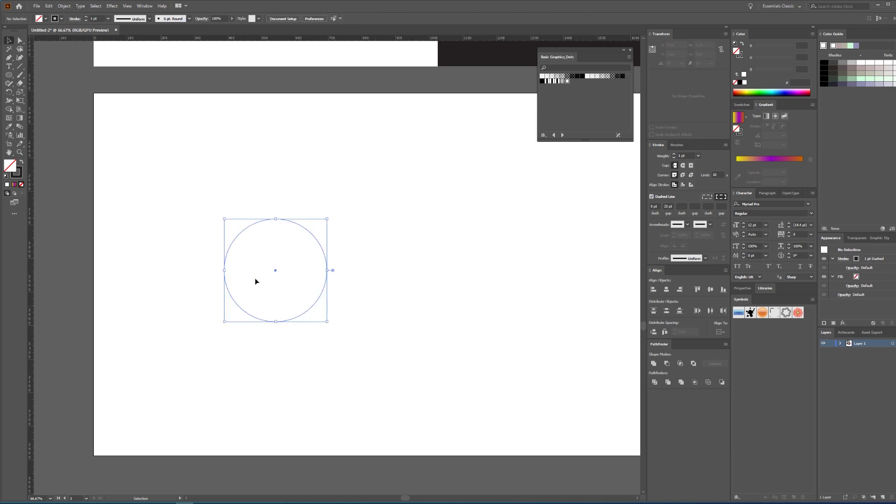
click(290, 253)
scroll(294, 233, up, 6)
scroll(254, 169, up, 3)
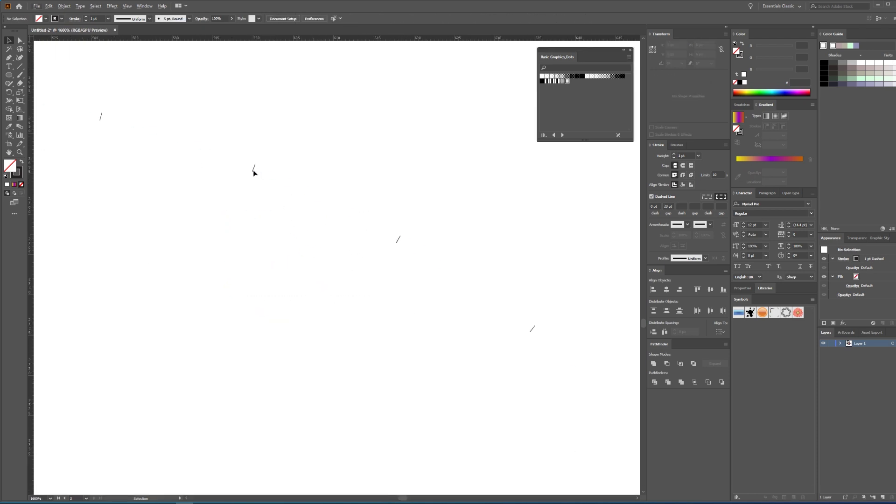
scroll(387, 236, down, 7)
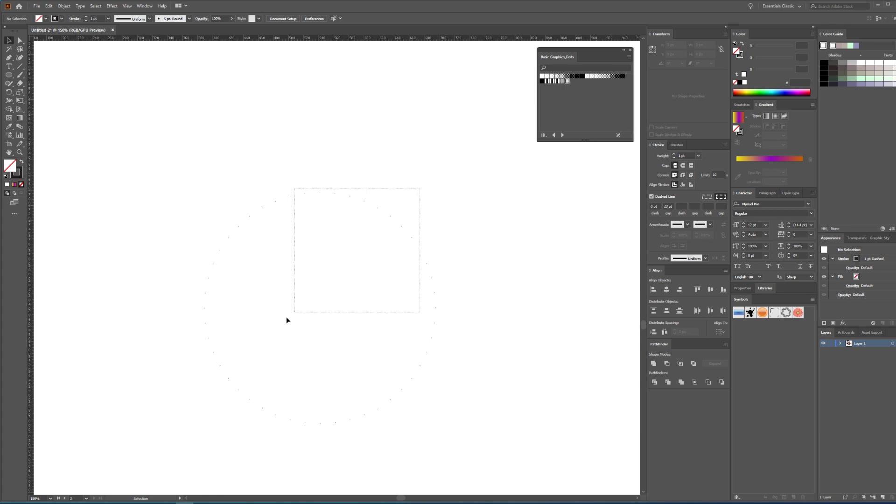
Apply Round Cap to the dashed circle so its dashes become dots
drag(418, 190, 287, 317)
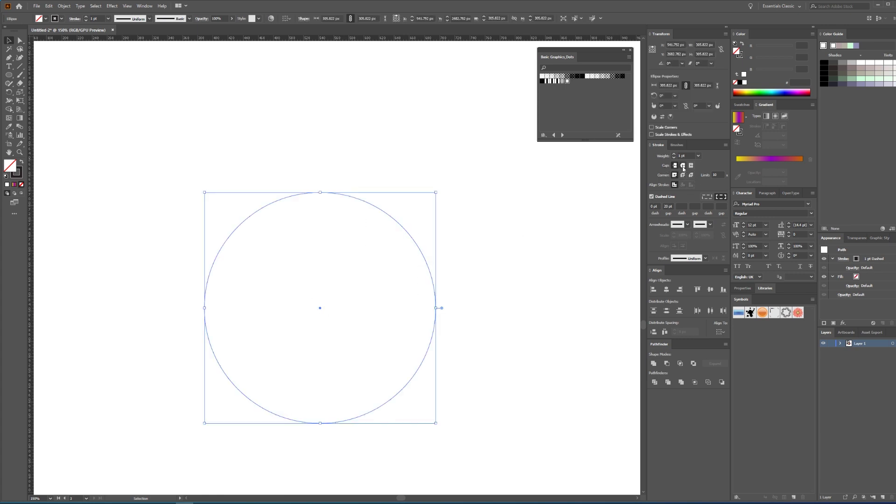
click(683, 166)
click(383, 222)
scroll(411, 220, up, 5)
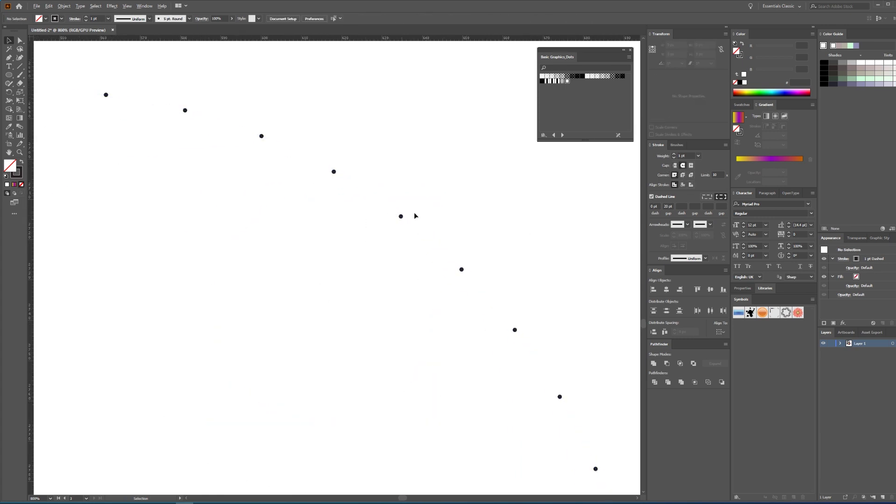
scroll(397, 234, down, 4)
scroll(369, 262, down, 3)
Enlarge the dotted circle around its centre to about 696 px
drag(452, 202, 267, 369)
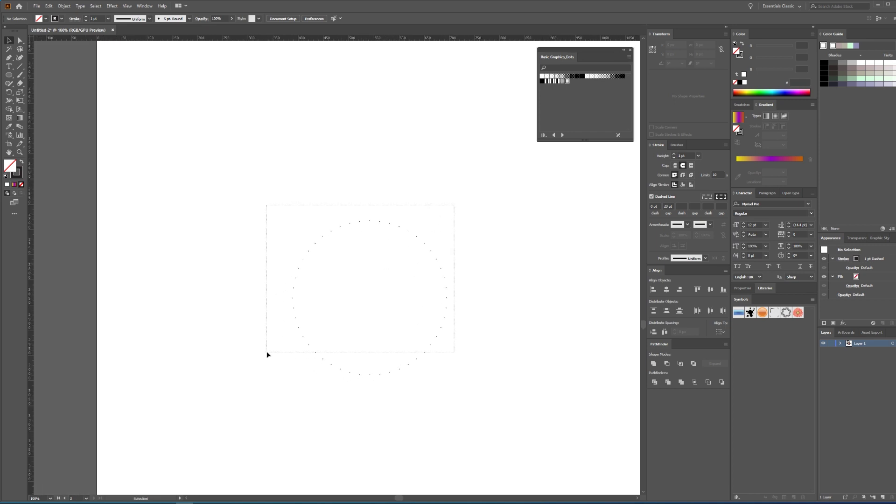
scroll(410, 276, down, 2)
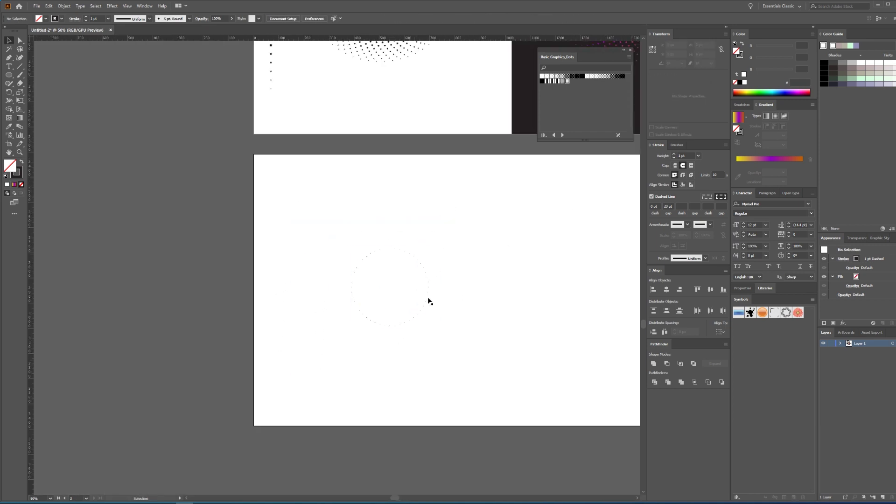
drag(428, 286, 478, 286)
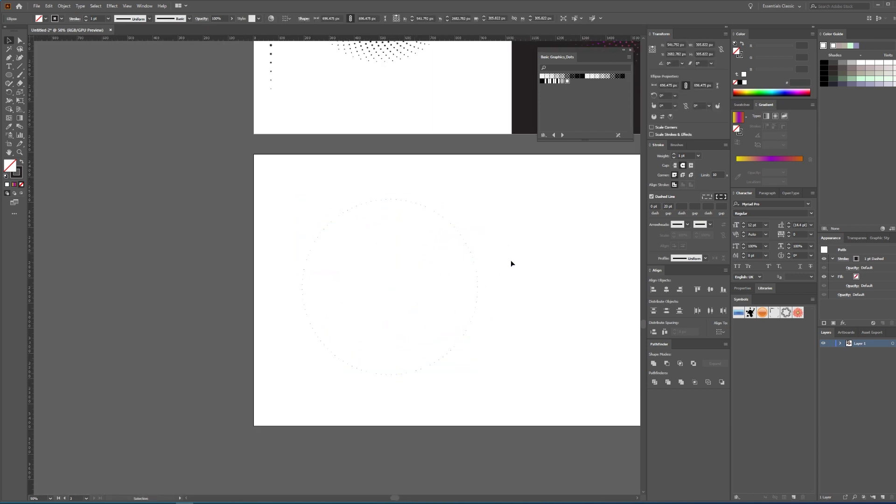
Make a 10% uniform scaled copy of the circle and enlarge it to about 222 px
double_click(20, 92)
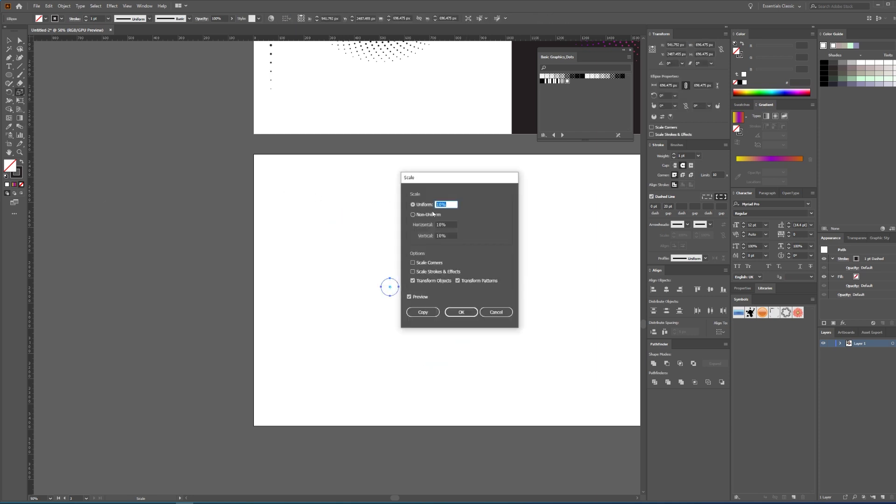
click(422, 313)
key(v)
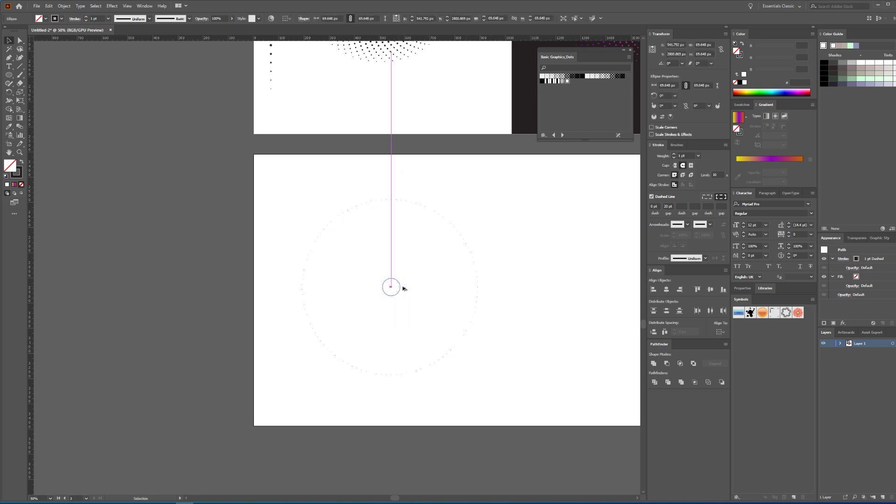
drag(400, 288, 418, 287)
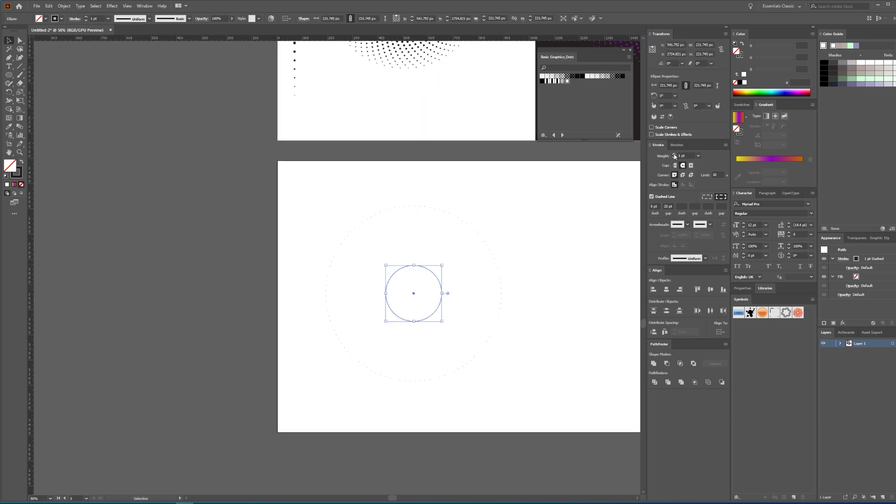
Raise the small circle's stroke weight to 15 pt for bold dots
scroll(431, 276, up, 3)
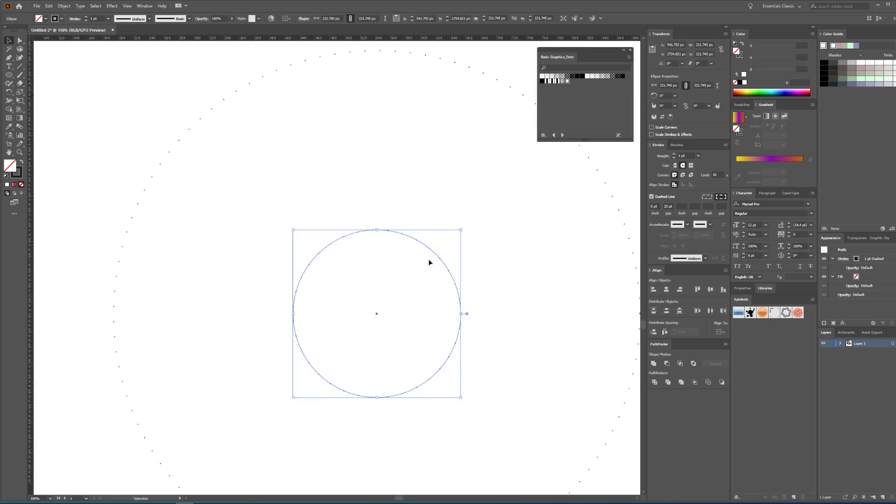
click(674, 154)
click(674, 154)
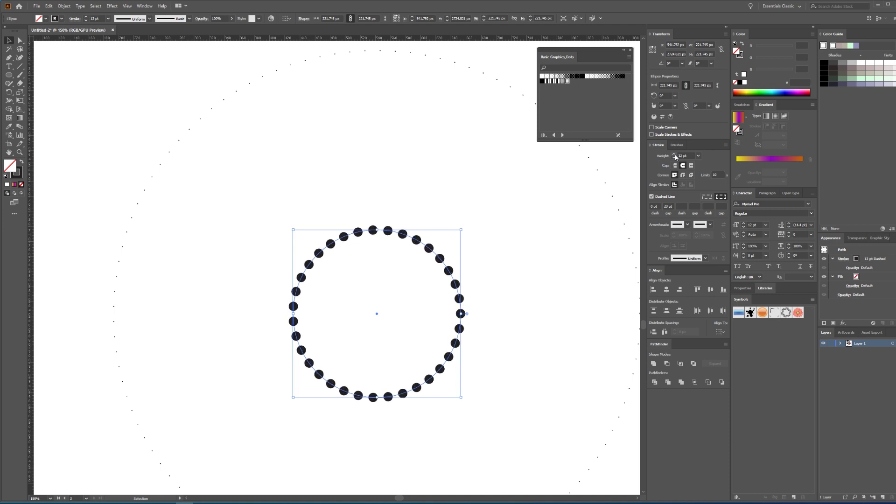
click(504, 281)
scroll(505, 280, down, 2)
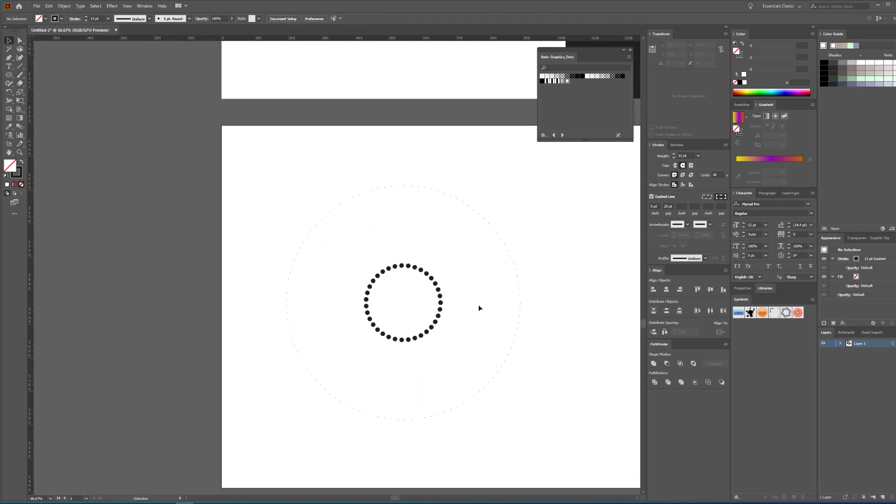
click(440, 298)
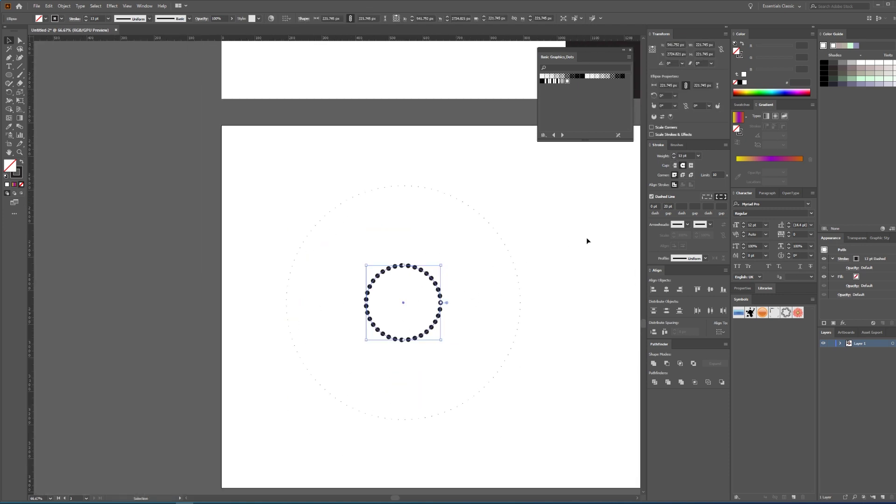
click(674, 154)
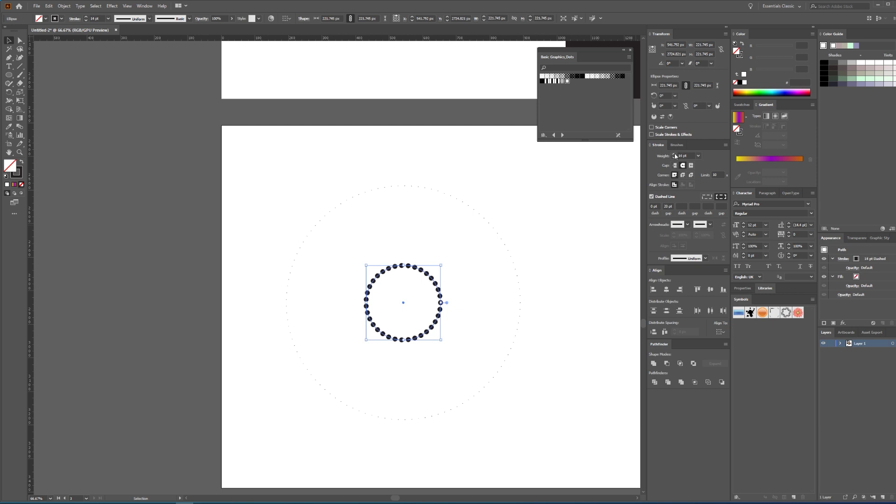
click(518, 256)
Select both dotted circles, set Specified Steps in Blend Options, and make the blend
drag(528, 215, 253, 389)
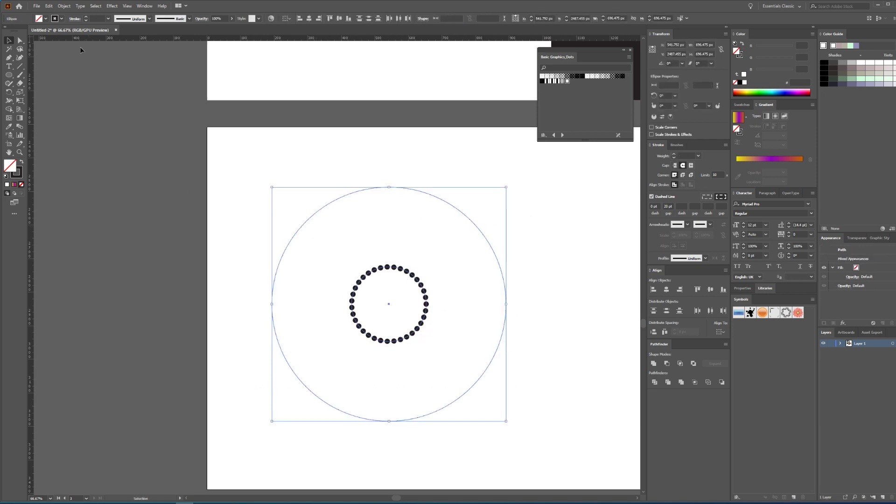
click(64, 6)
mouse_move(84, 219)
click(183, 219)
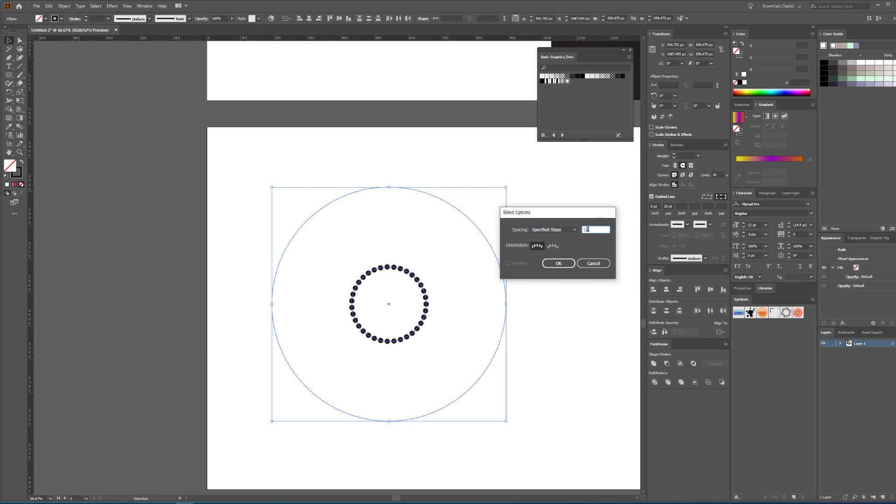
click(559, 263)
key(ctrl+alt+b)
click(538, 276)
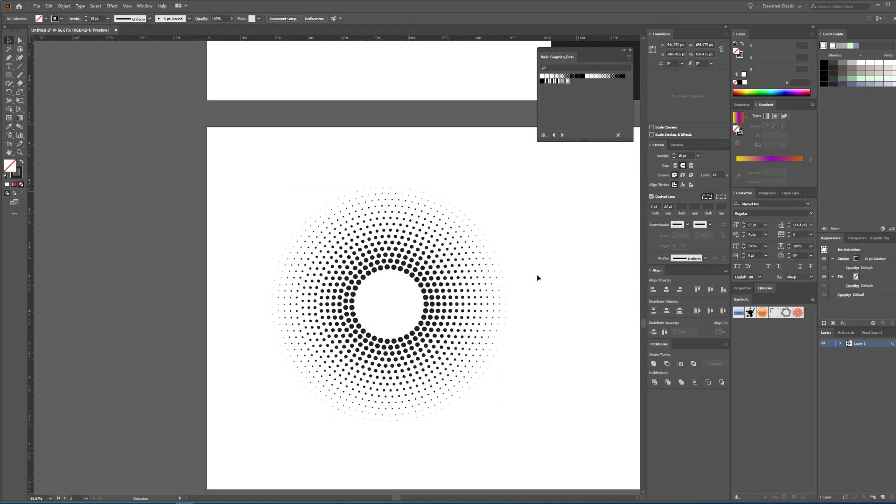
scroll(537, 275, down, 2)
scroll(229, 178, up, 5)
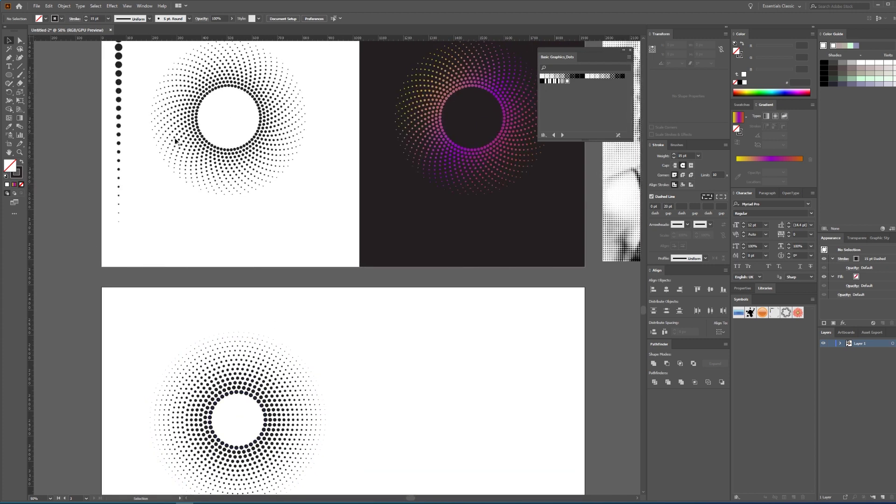
Duplicate the dot-ring blend to the right of the original
scroll(191, 356, down, 3)
scroll(322, 338, up, 1)
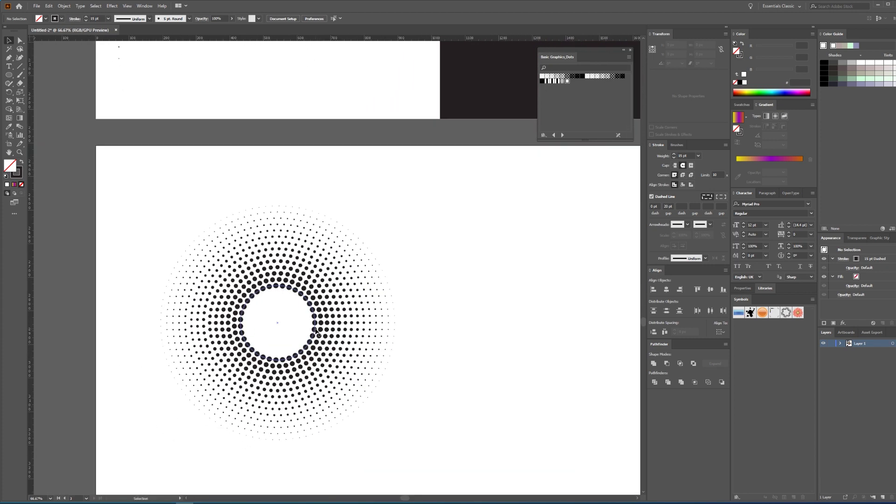
click(309, 304)
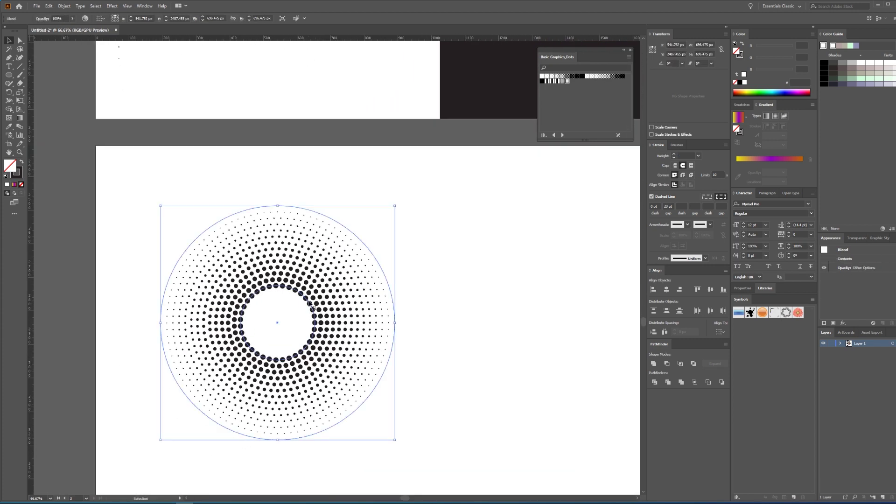
mouse_move(309, 304)
mouse_down()
mouse_move(141, 299)
mouse_move(425, 298)
mouse_up()
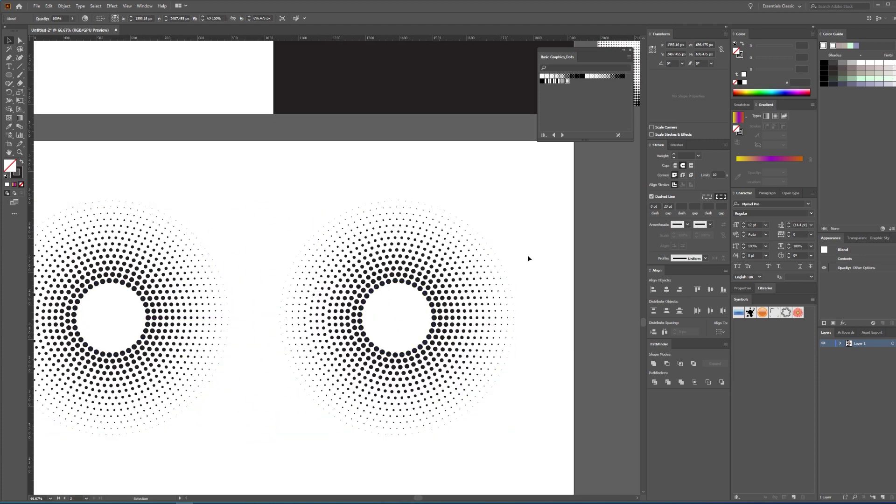
Set the copy's outer circle stroke to 20 pt and inner circle stroke to 0.75 pt
key(a)
click(492, 252)
text(20)
key(Return)
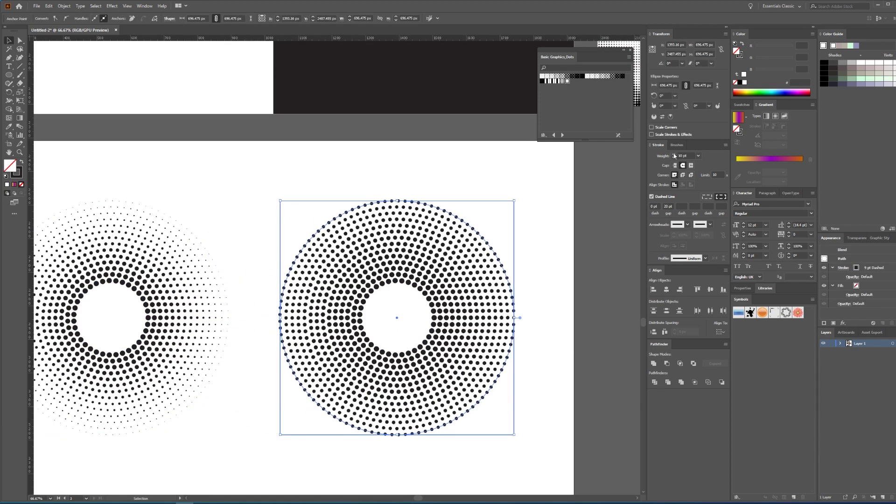
key(a)
click(398, 320)
click(417, 289)
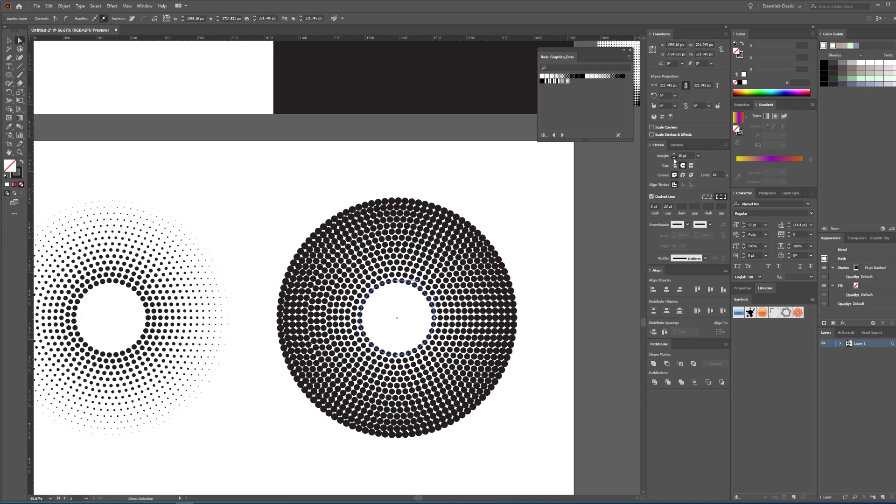
click(673, 157)
key(v)
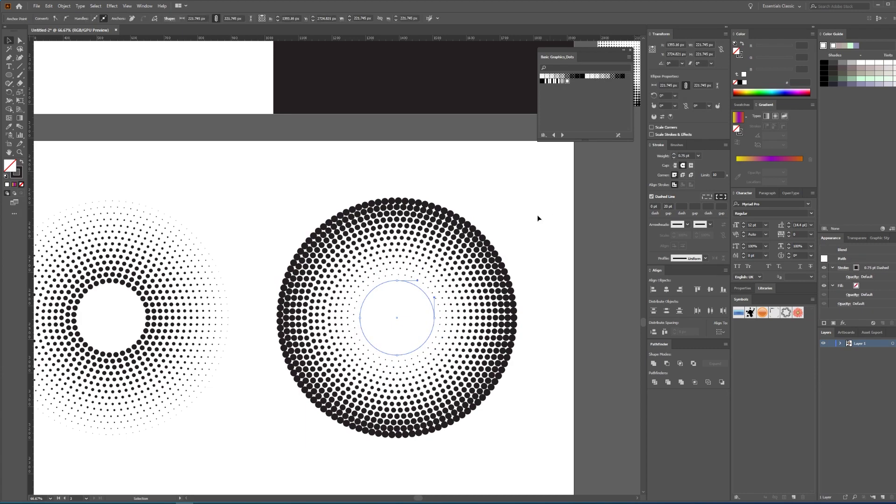
click(537, 215)
Pan out to view all artboards and undo twice to settle the blends' final position
drag(220, 329, 274, 281)
scroll(291, 330, down, 3)
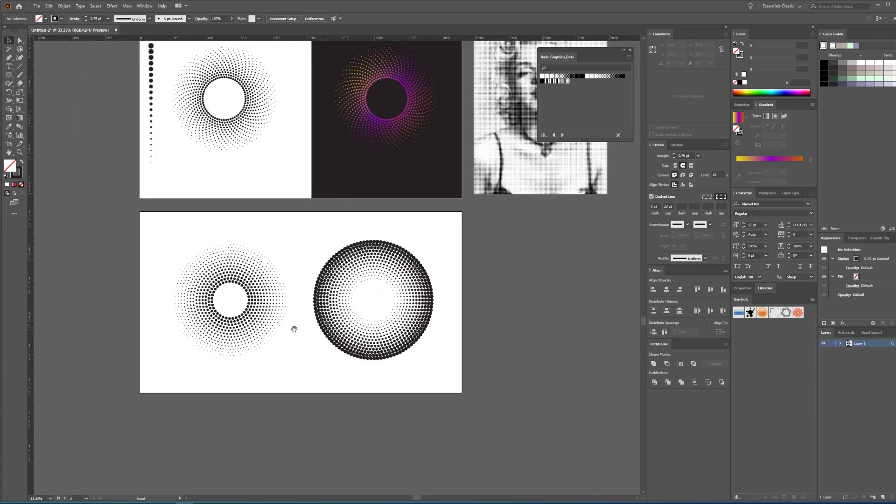
scroll(297, 309, up, 1)
scroll(301, 326, up, 1)
key(ctrl+z)
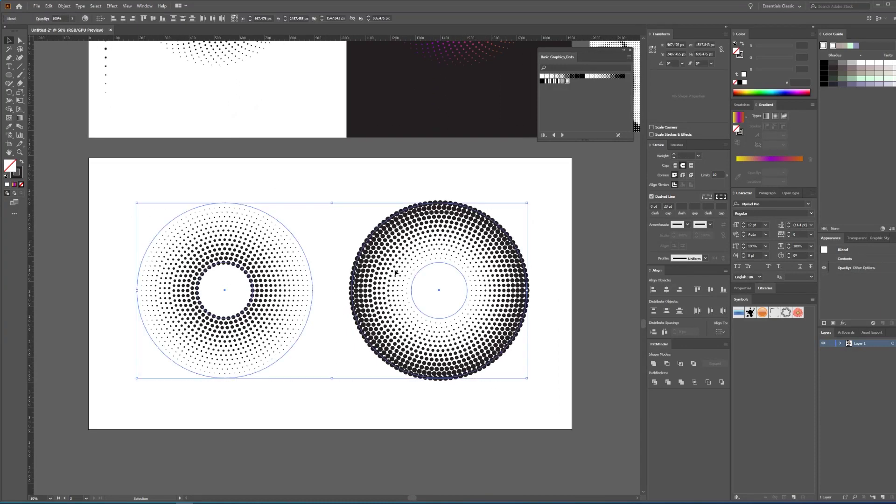
key(ctrl+z)
key(ctrl+z)
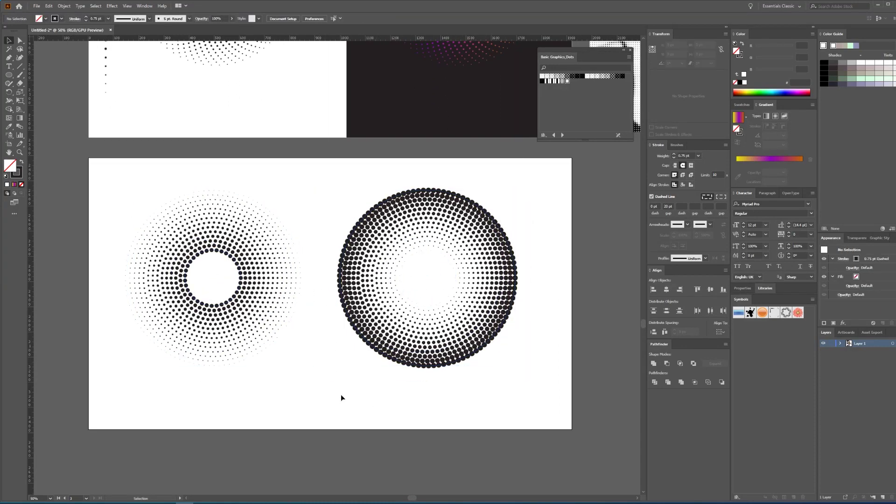